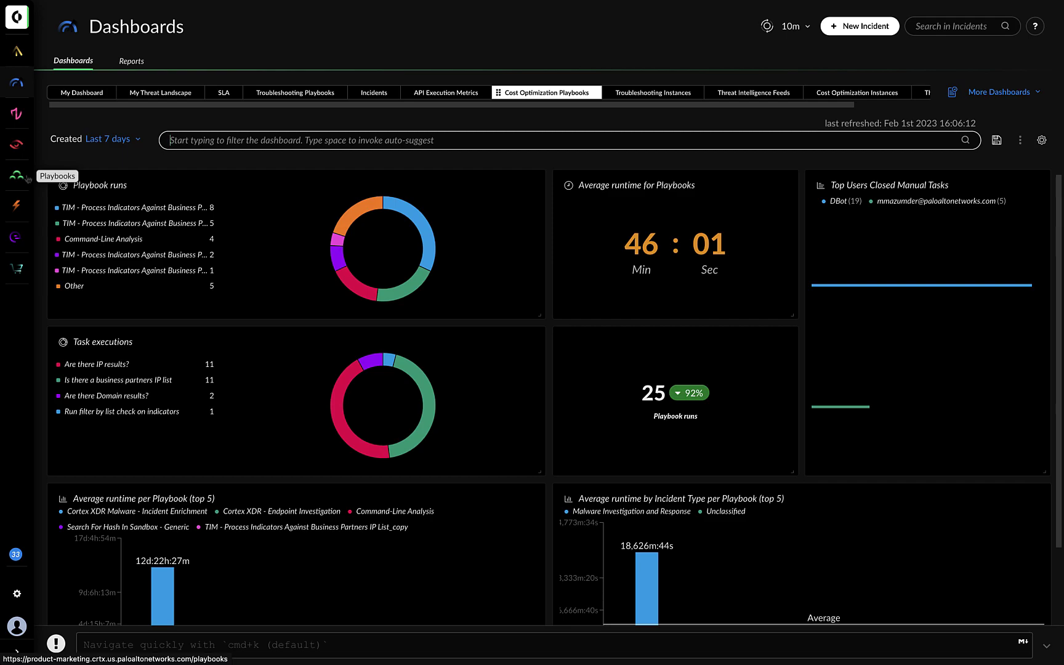
# Open the Playbooks library and search it for 'Phishing'.
pyautogui.click(17, 178)
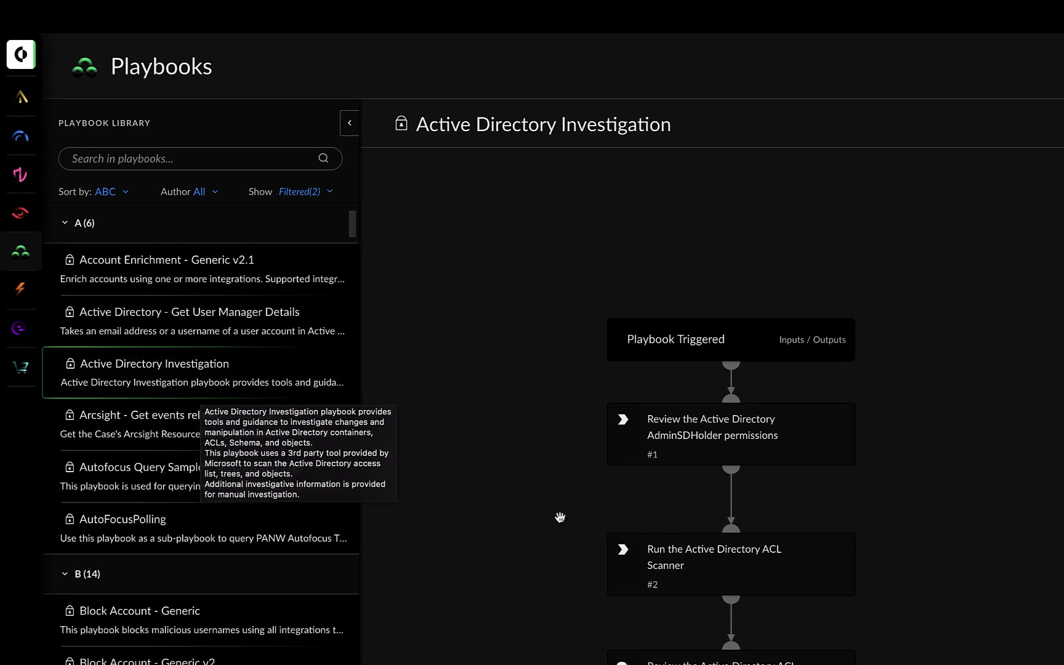
pyautogui.scroll(-3, 560, 518)
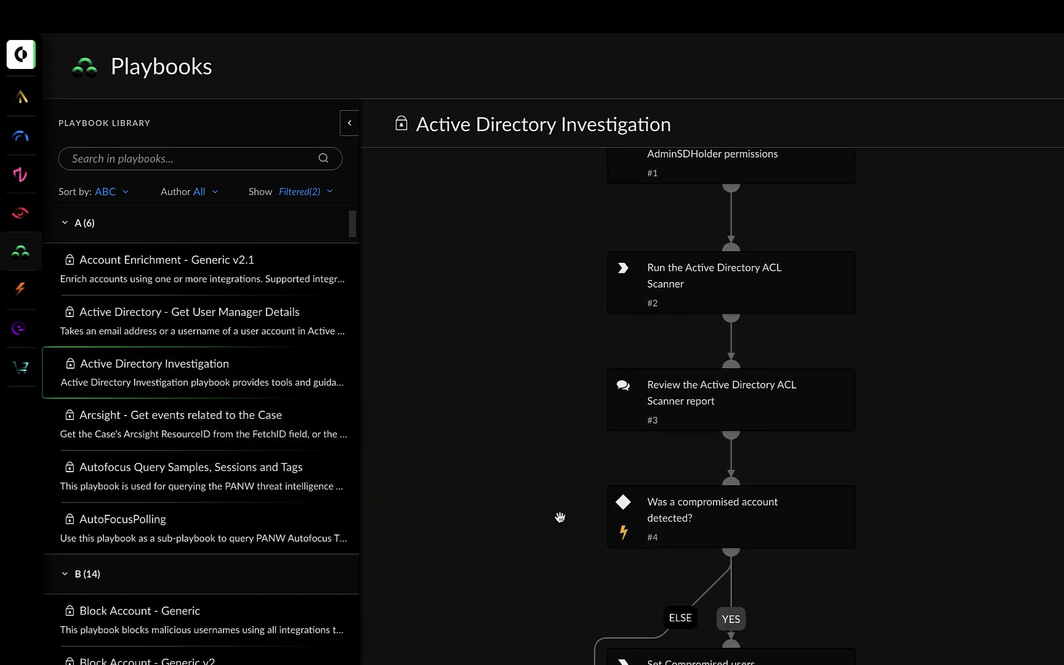
pyautogui.scroll(-2, 561, 519)
pyautogui.scroll(-3, 559, 518)
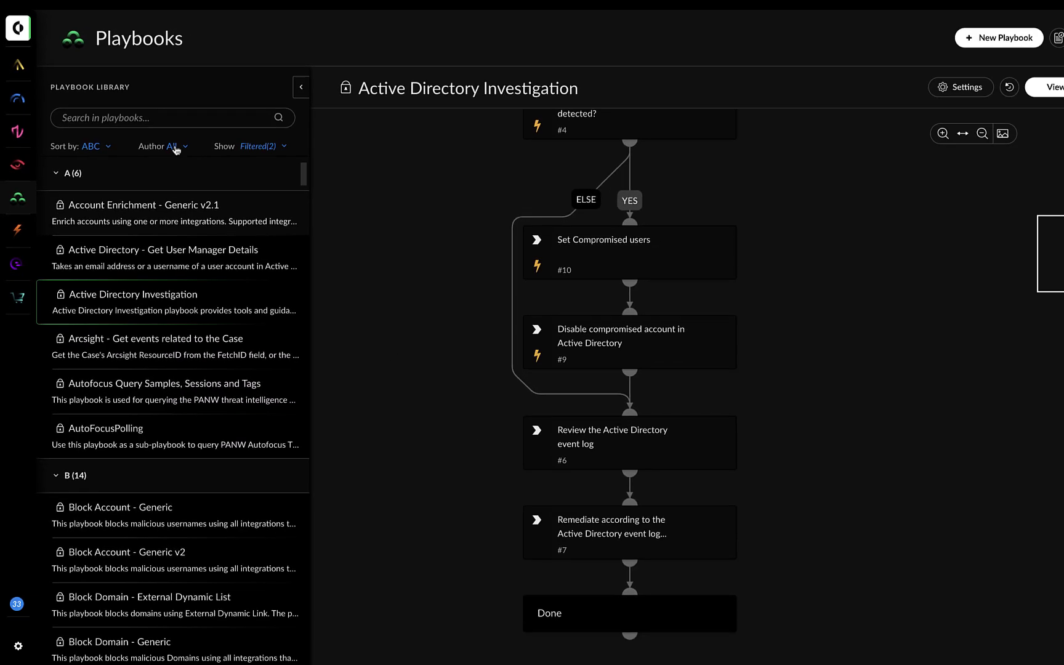
pyautogui.click(155, 101)
pyautogui.write('Phishin')
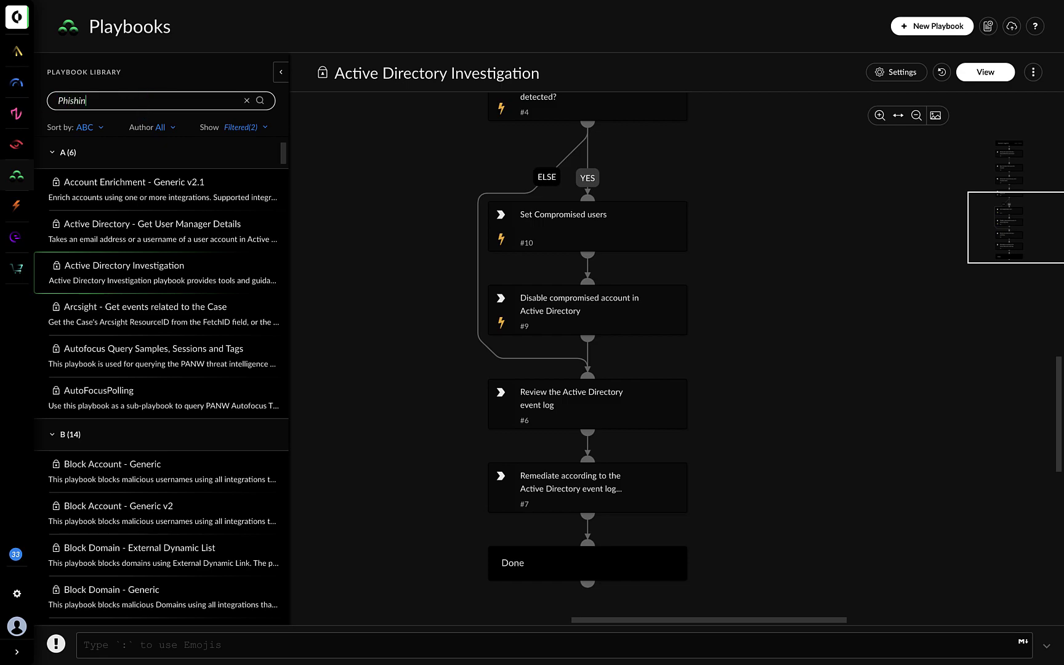
pyautogui.write('g')
pyautogui.scroll(-1, 226, 435)
pyautogui.scroll(-2, 226, 435)
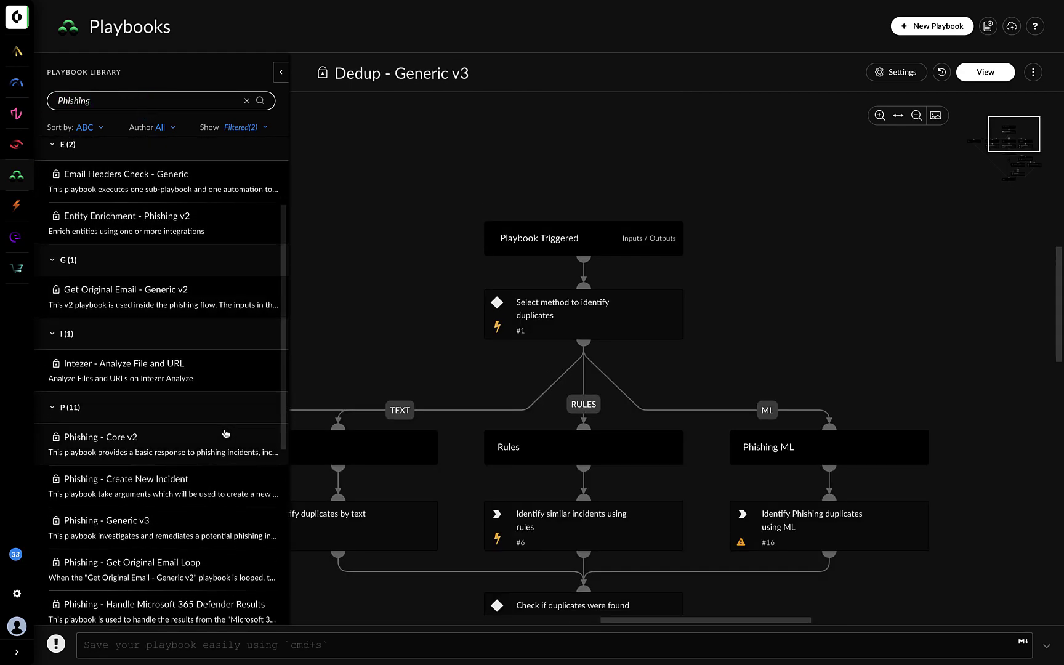
# Open Phishing - Generic v3 full-width and inspect the Process Email task's inputs.
pyautogui.click(194, 522)
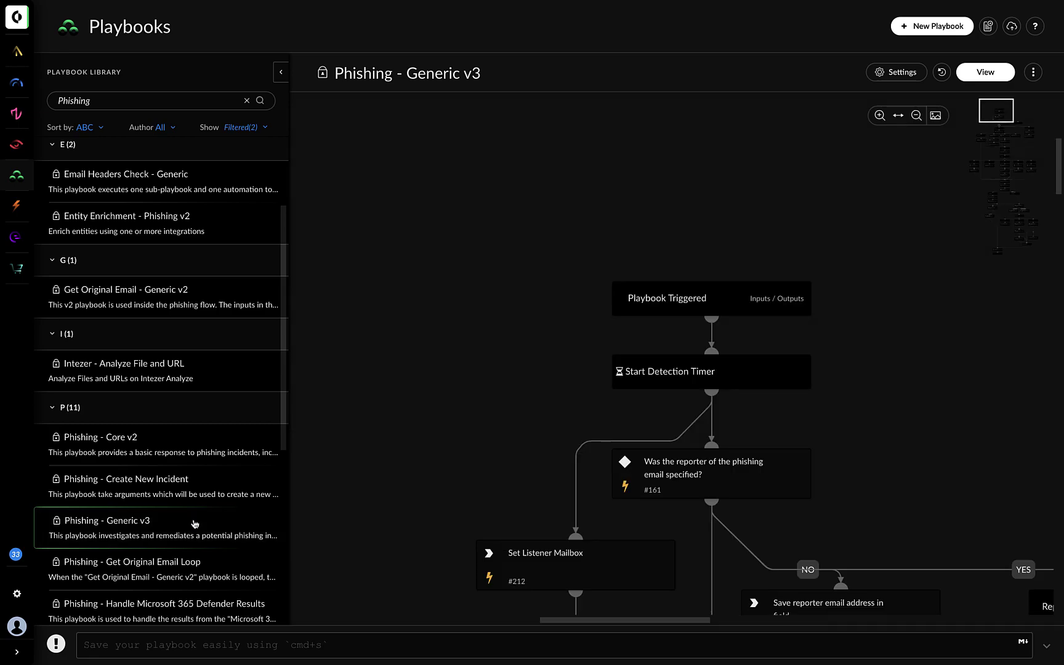
pyautogui.click(281, 73)
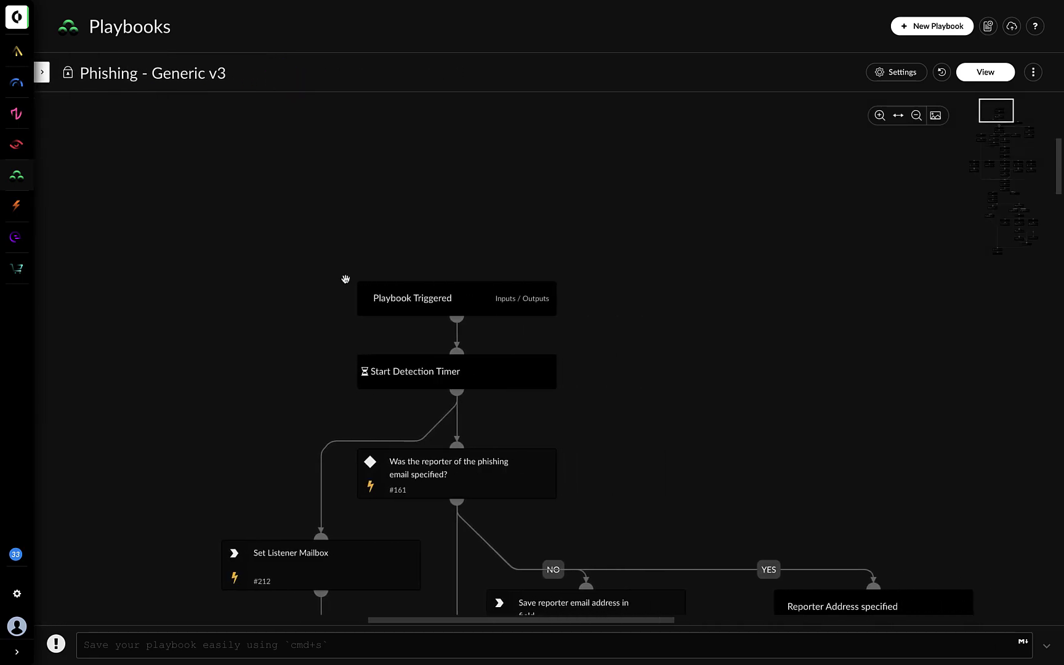
pyautogui.scroll(-3, 345, 278)
pyautogui.scroll(-5, 353, 287)
pyautogui.scroll(-3, 357, 291)
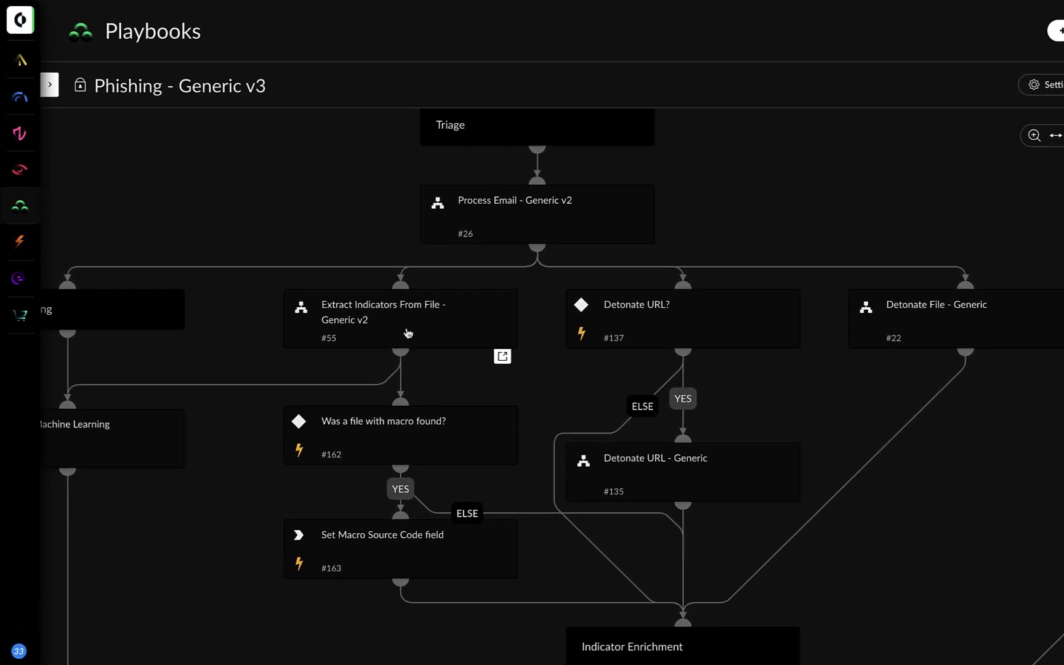
pyautogui.click(665, 195)
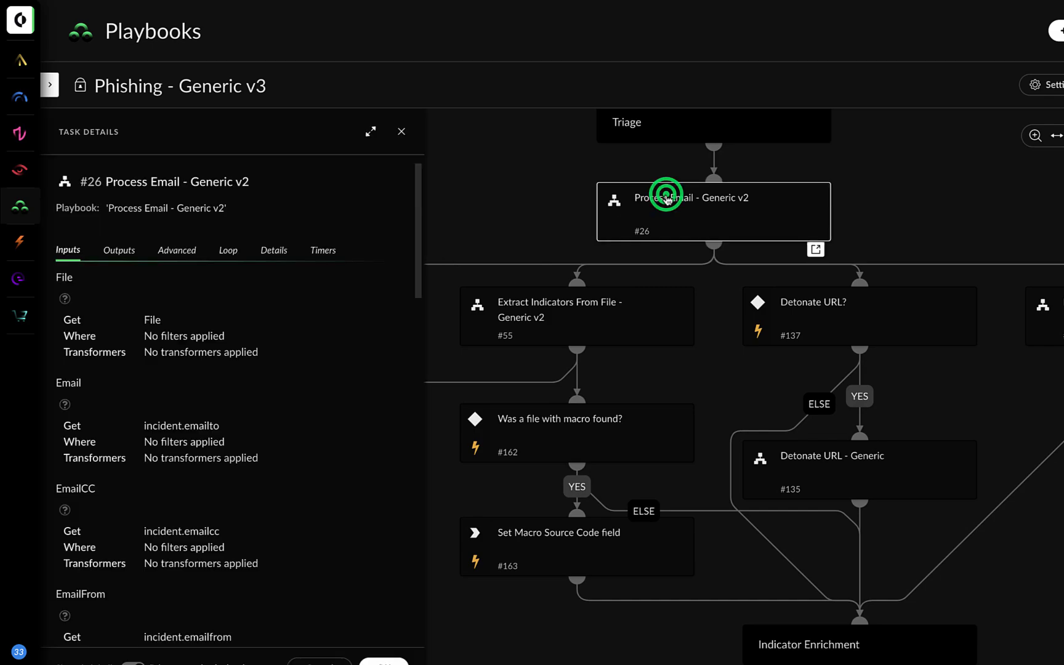
pyautogui.scroll(-5, 277, 418)
pyautogui.scroll(-4, 277, 418)
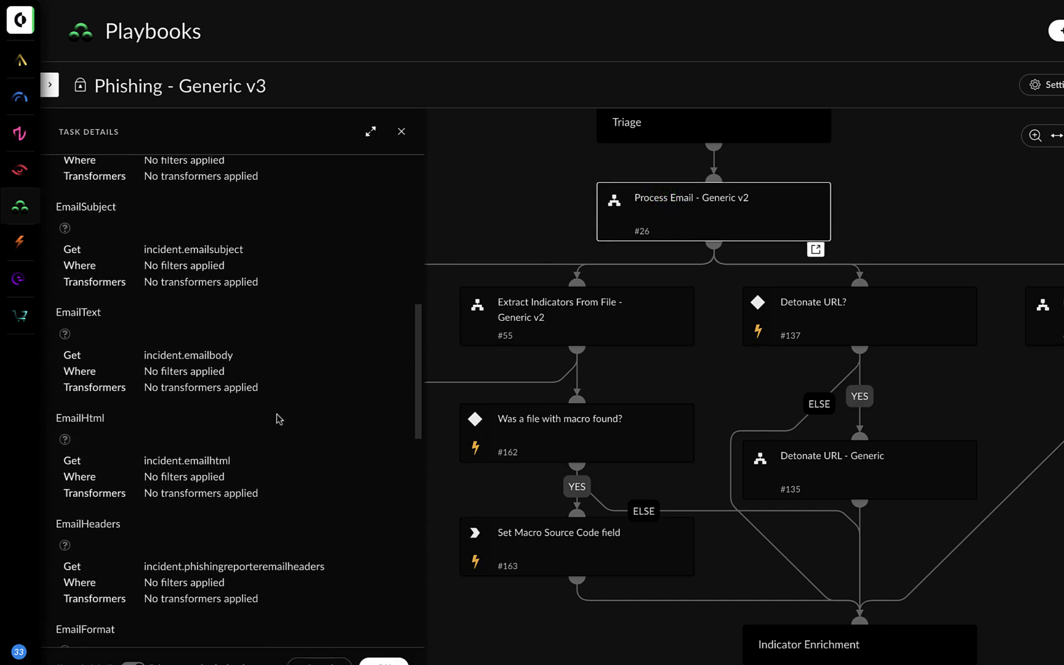
pyautogui.click(401, 131)
pyautogui.hscroll(4, 463, 364)
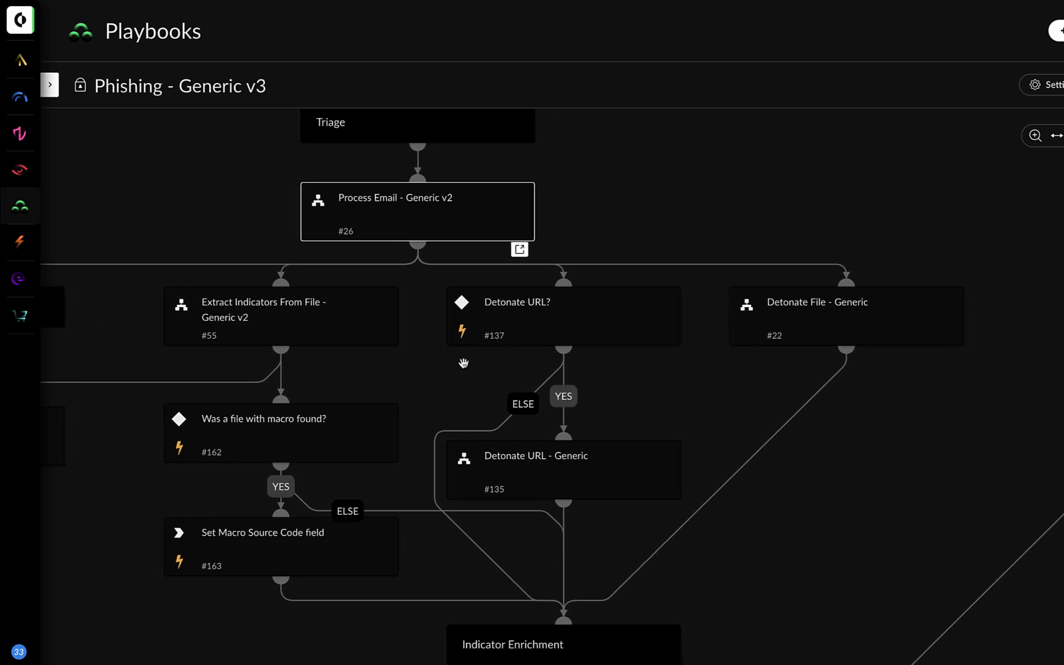
pyautogui.scroll(-3, 463, 364)
pyautogui.scroll(-4, 463, 364)
pyautogui.scroll(-3, 463, 363)
pyautogui.hscroll(-1, 463, 364)
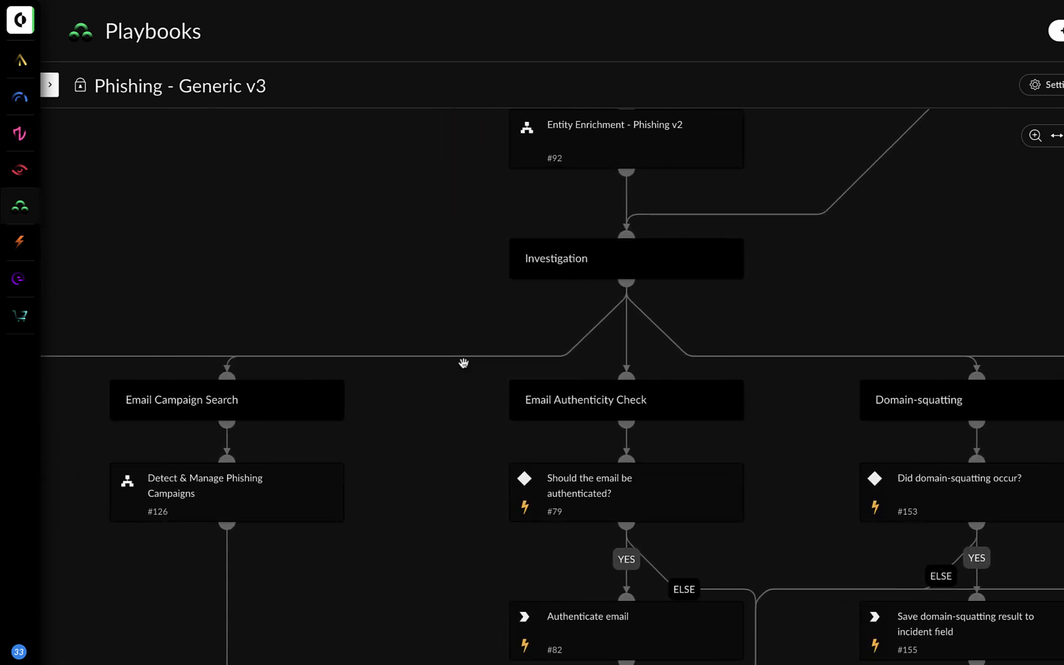
pyautogui.hscroll(-2, 463, 363)
pyautogui.hscroll(2, 464, 363)
pyautogui.hscroll(2, 464, 364)
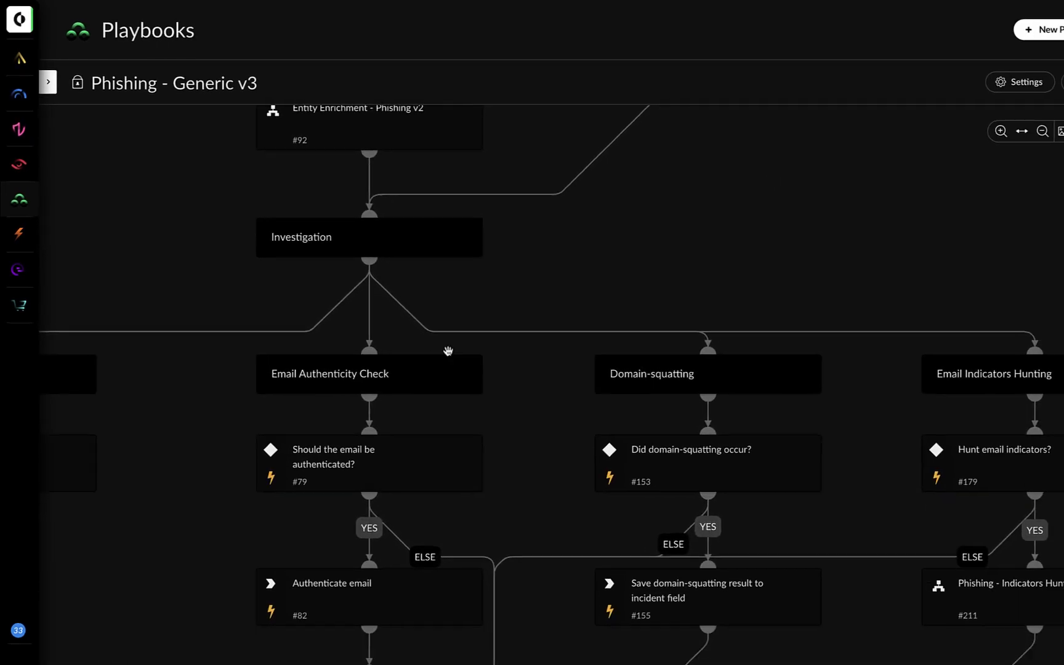
pyautogui.scroll(-5, 399, 315)
pyautogui.scroll(-5, 398, 315)
pyautogui.scroll(-2, 391, 306)
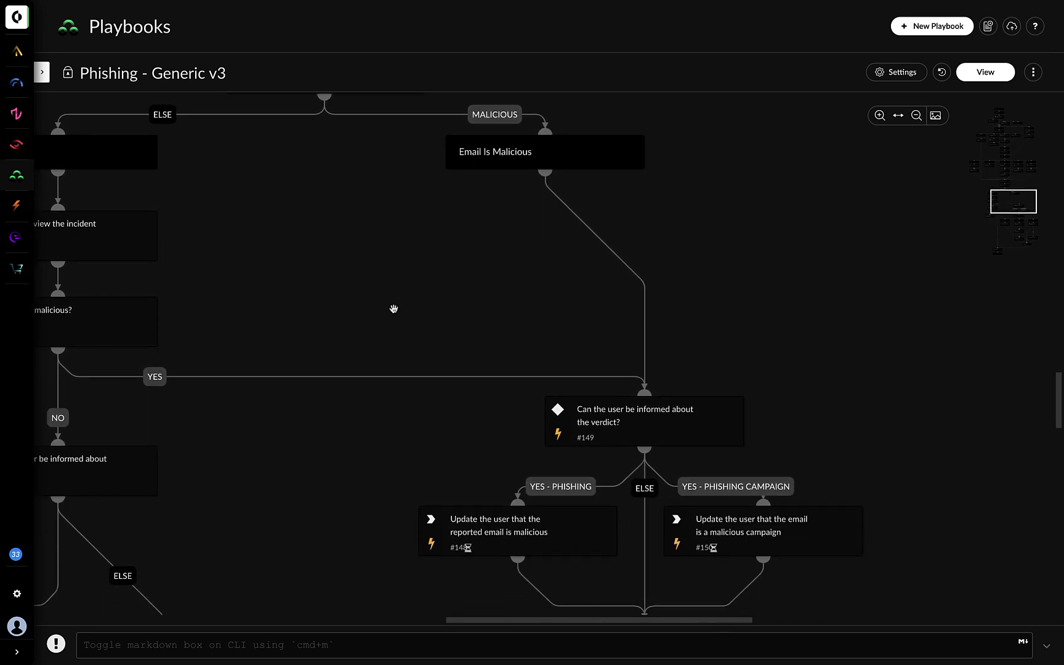
pyautogui.scroll(-2, 391, 307)
pyautogui.scroll(-3, 394, 308)
pyautogui.scroll(2, 393, 309)
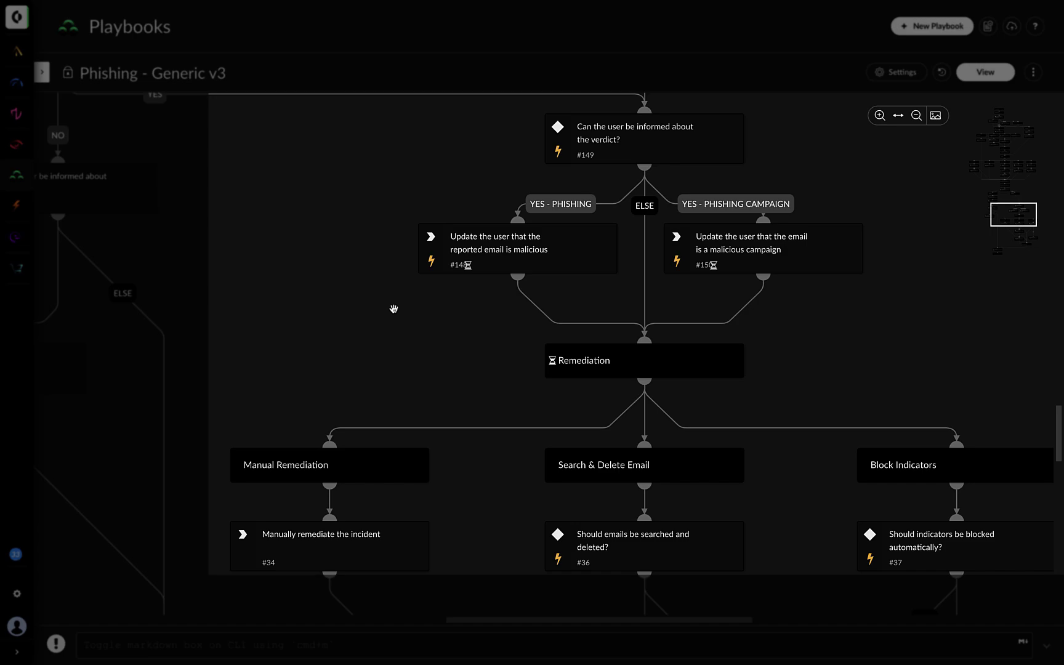
pyautogui.scroll(-2, 394, 308)
pyautogui.scroll(-3, 393, 309)
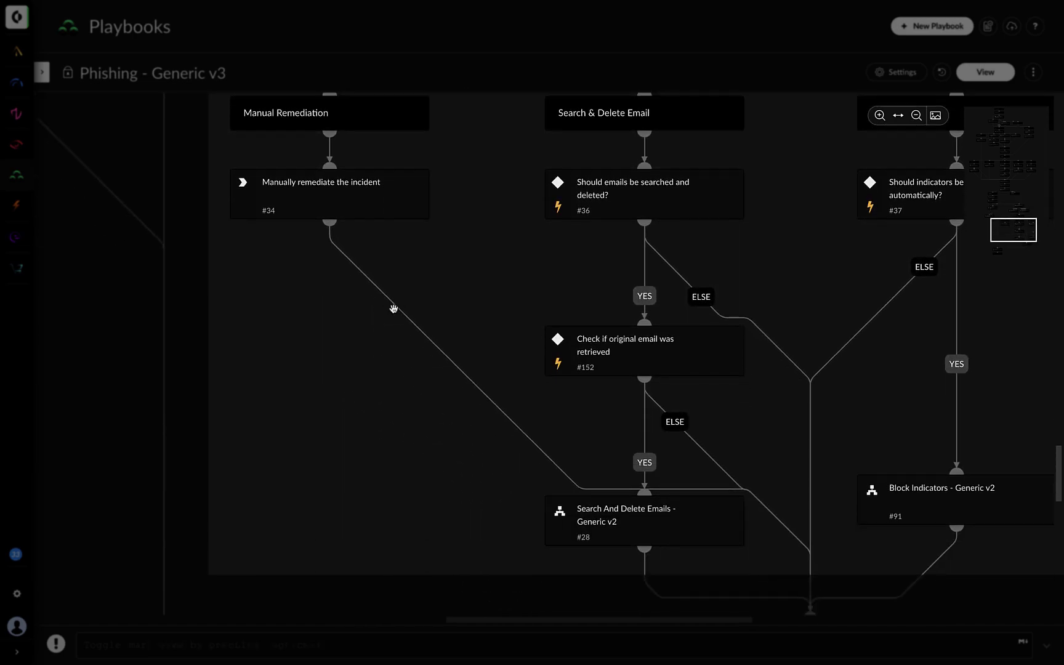
pyautogui.scroll(-3, 393, 309)
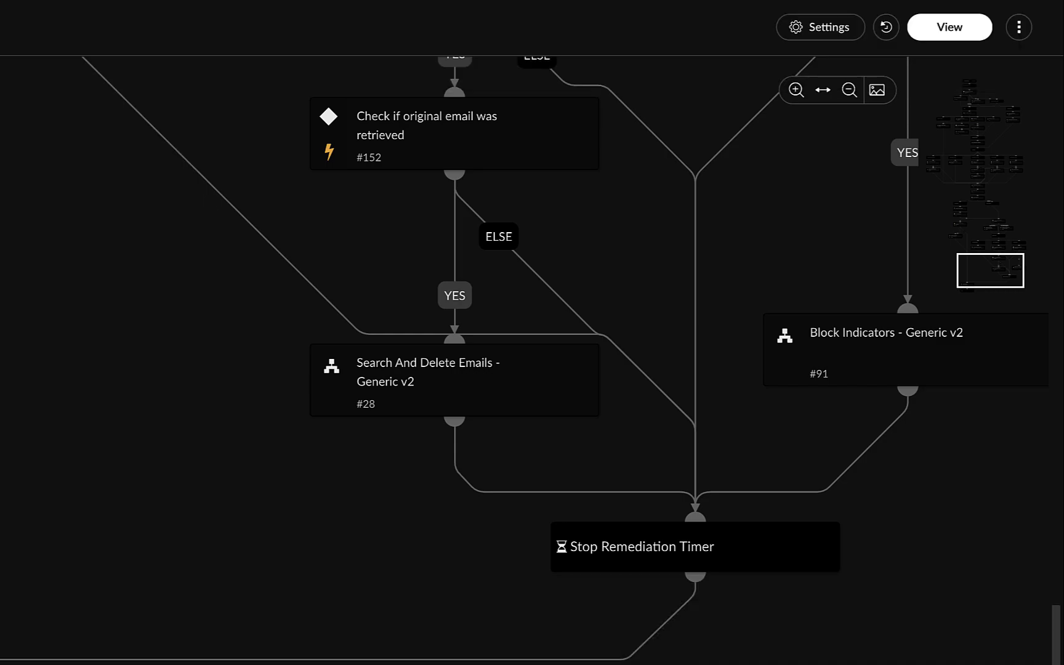
# In Marketplace, view the full Use Cases filter list, then collapse it.
pyautogui.click(17, 271)
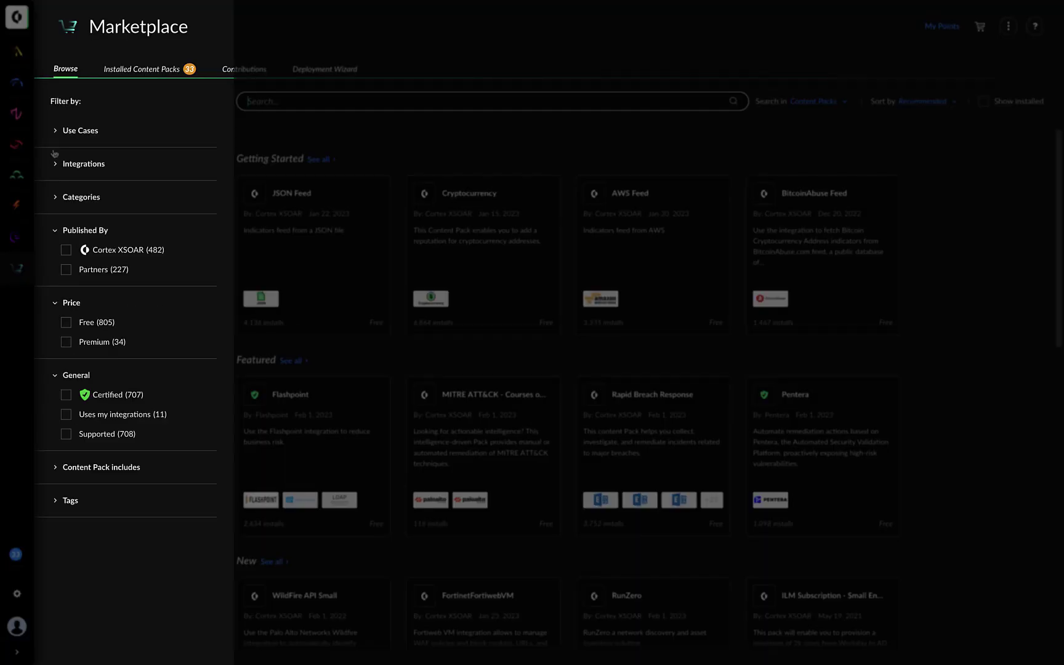
pyautogui.click(55, 131)
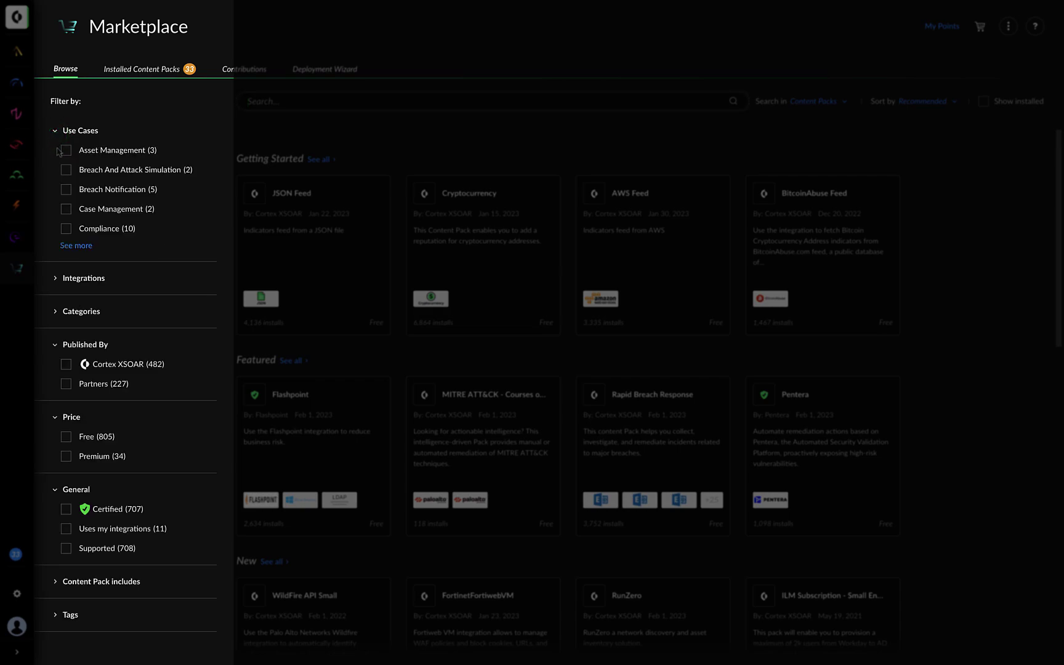
pyautogui.click(75, 245)
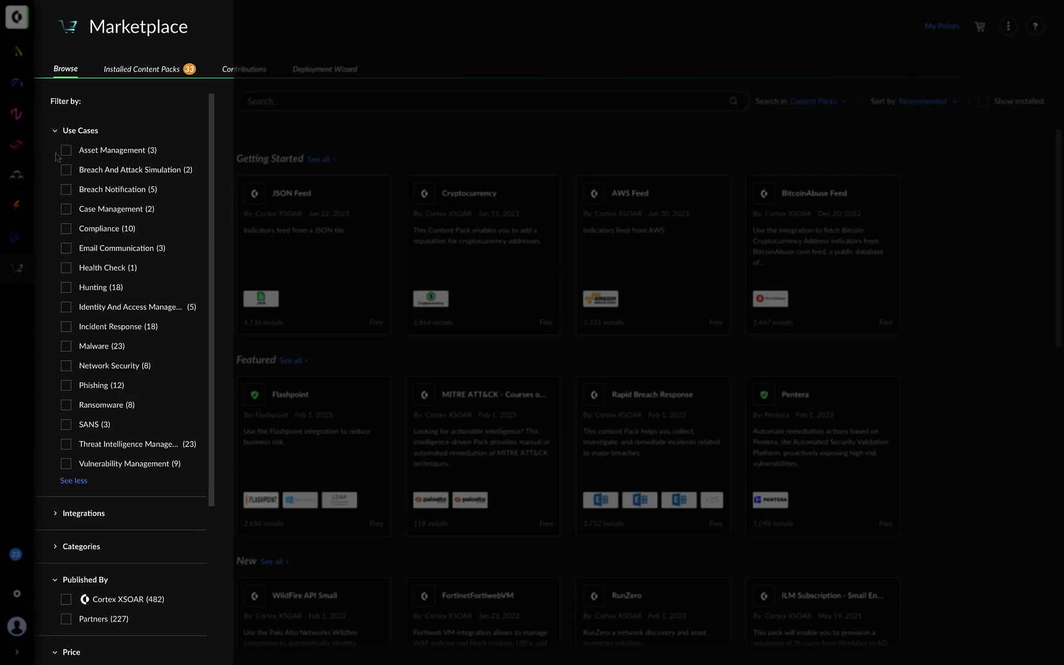
pyautogui.click(54, 132)
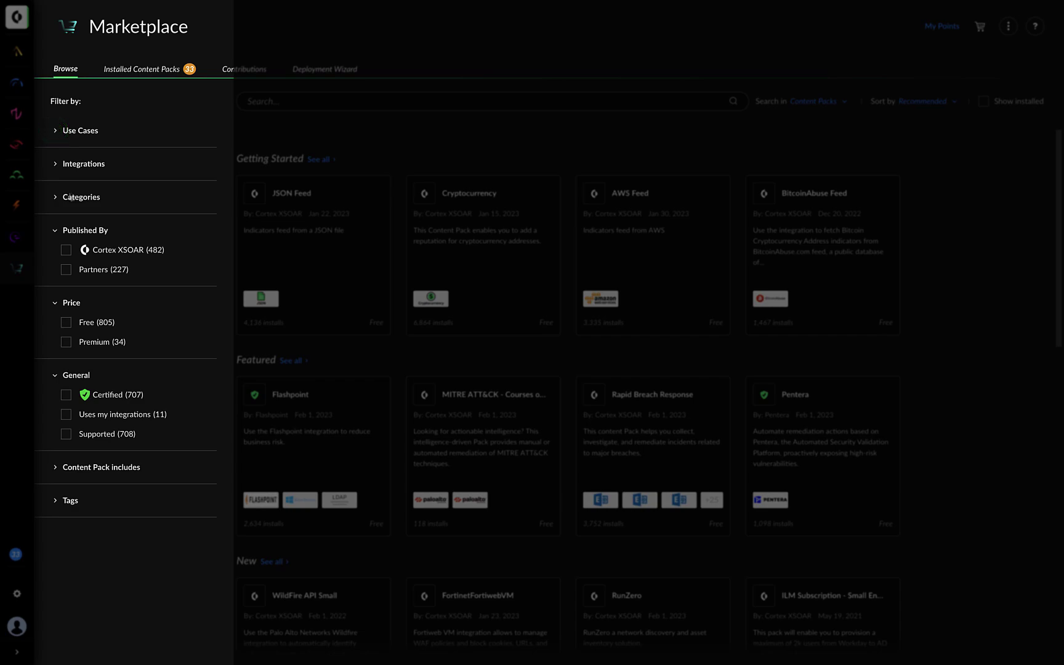
# Browse the Integrations filter and the full Categories list, then collapse Categories.
pyautogui.click(55, 165)
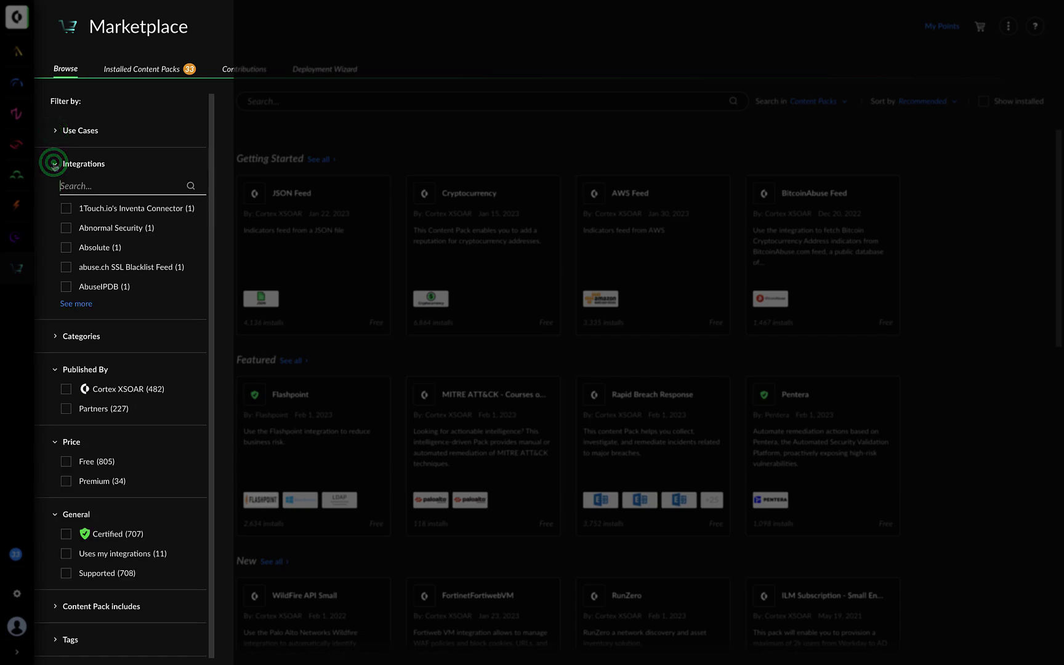
pyautogui.click(54, 165)
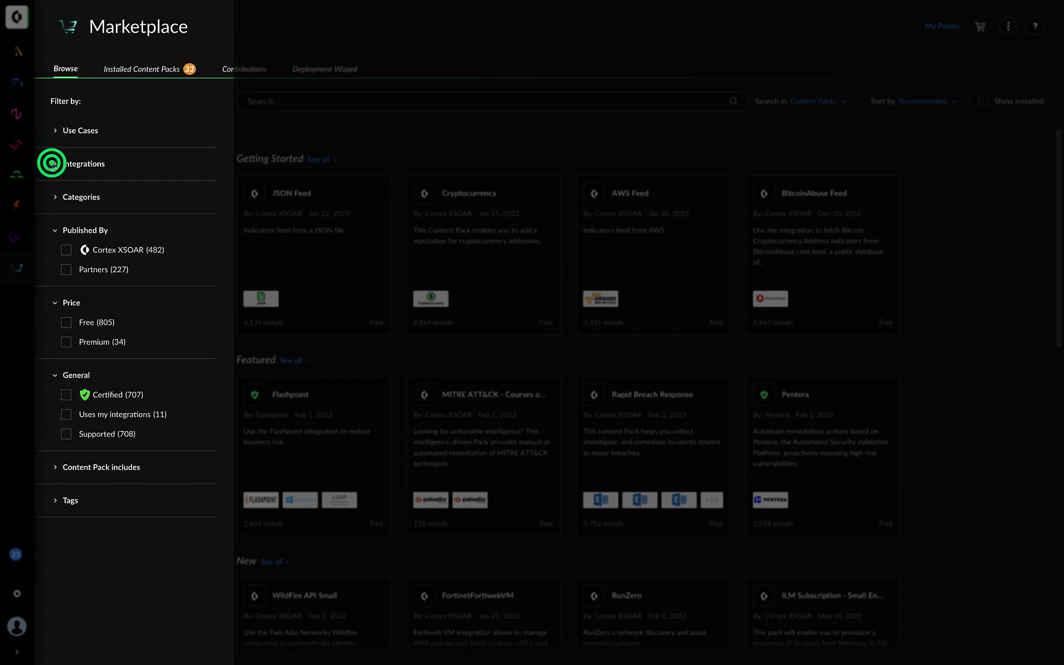
pyautogui.click(54, 197)
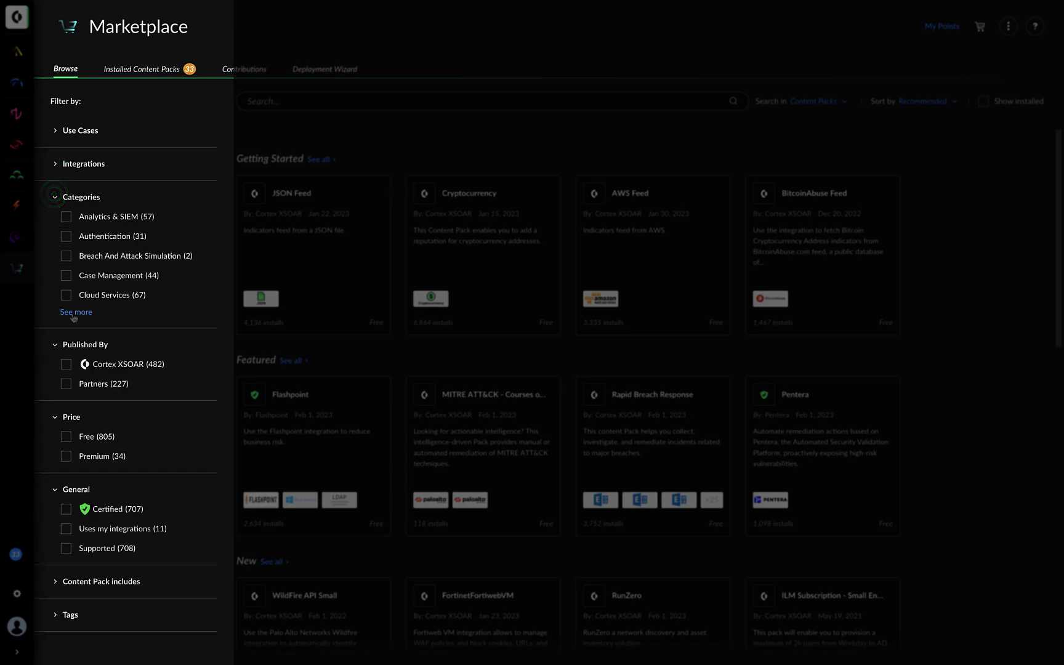
pyautogui.click(74, 313)
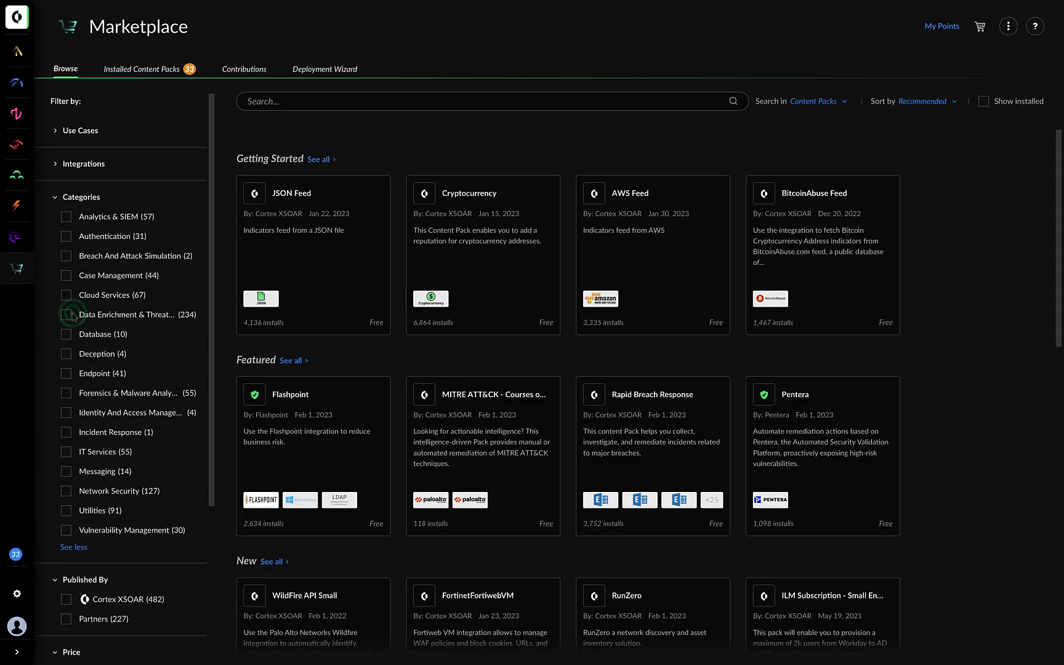
pyautogui.click(55, 197)
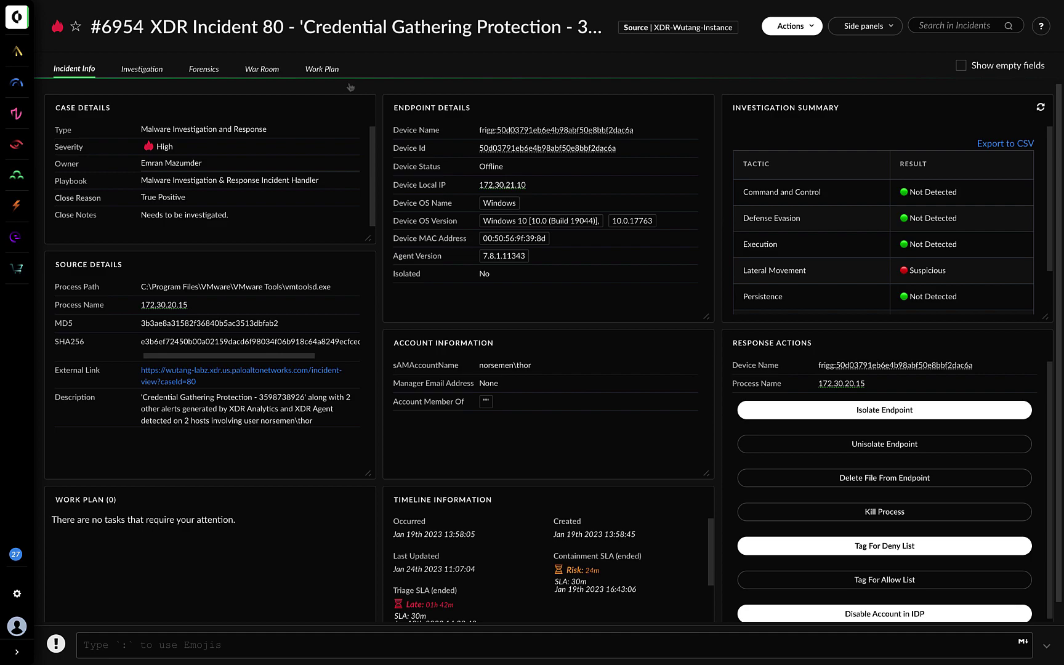
# Show incident #6954's Work Plan scrolled down to the brand-choice branches.
pyautogui.click(322, 69)
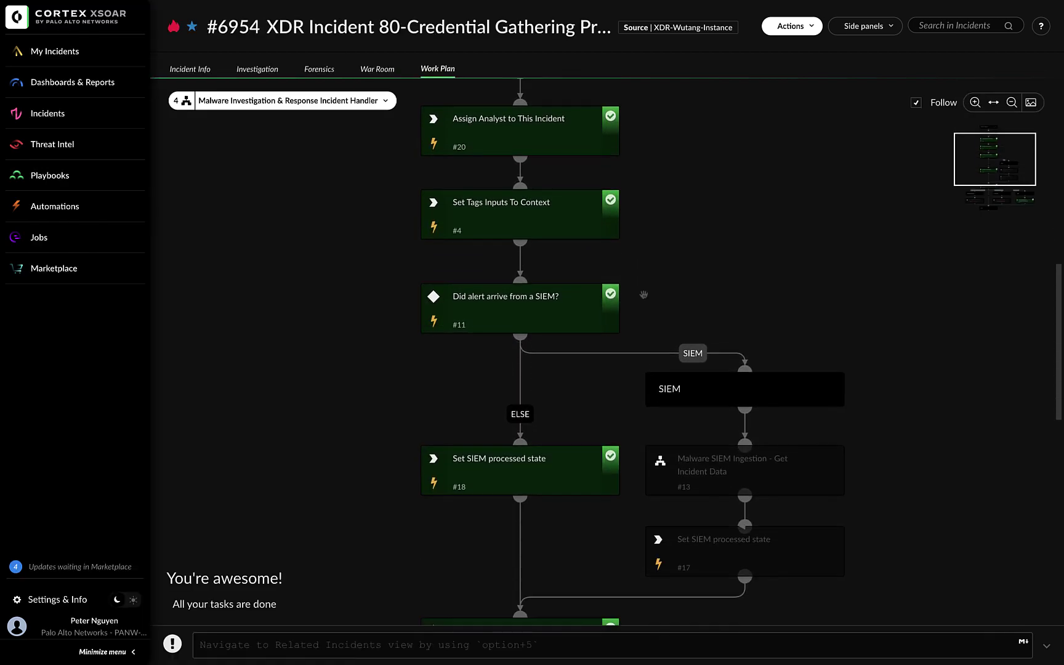
pyautogui.scroll(-2, 644, 295)
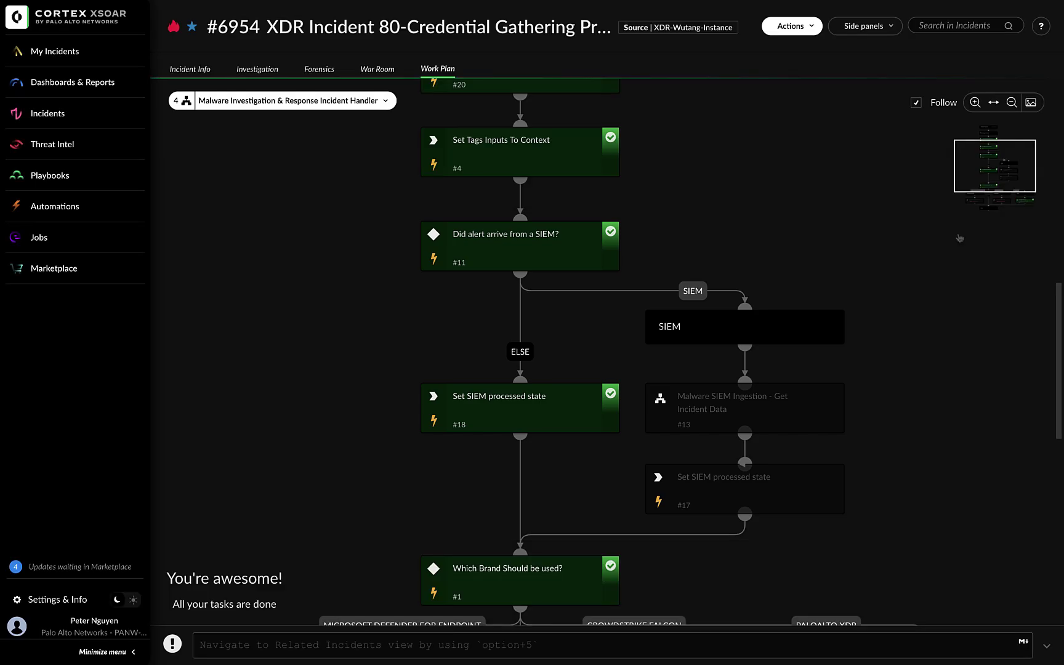
pyautogui.click(994, 200)
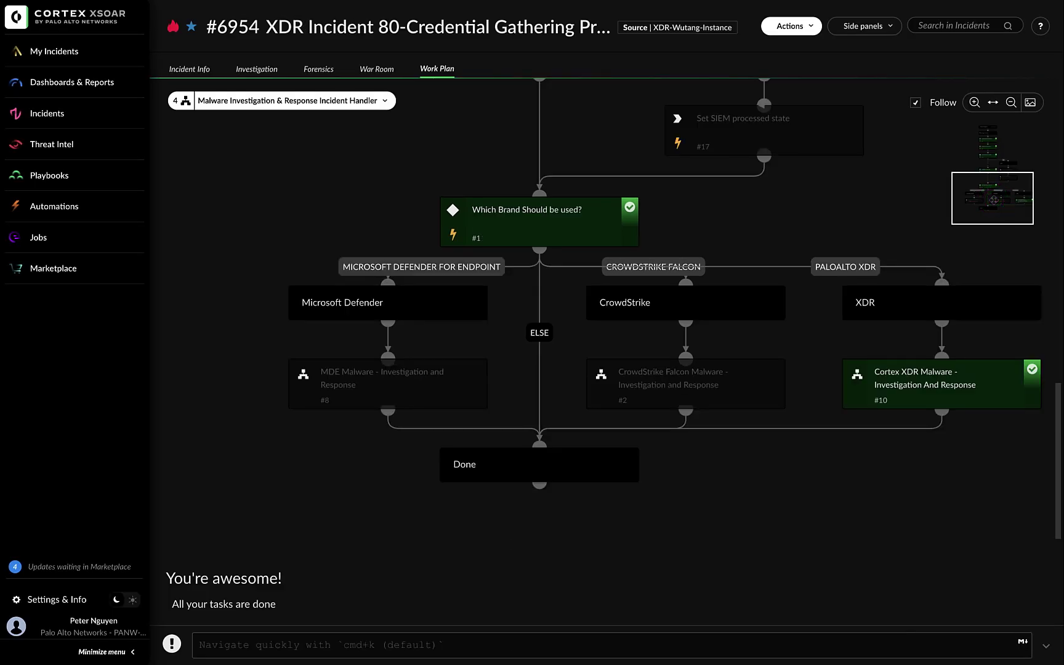
# Open the Cortex XDR Malware sub-playbook and review the Incident Enrichment task details.
pyautogui.moveTo(943, 384)
pyautogui.doubleClick(994, 376)
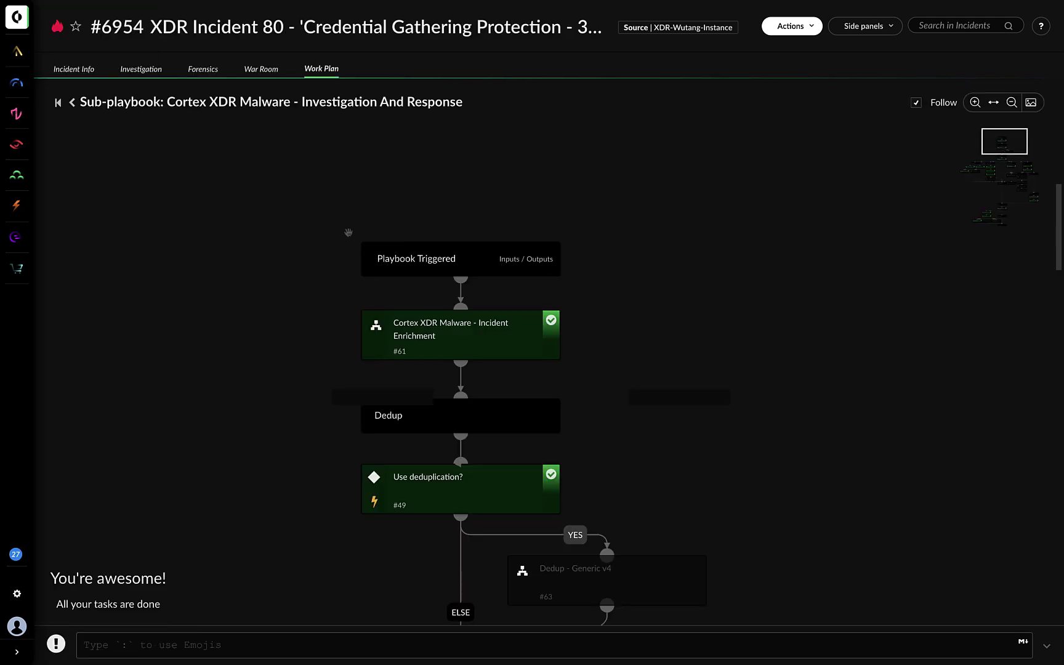
pyautogui.click(473, 328)
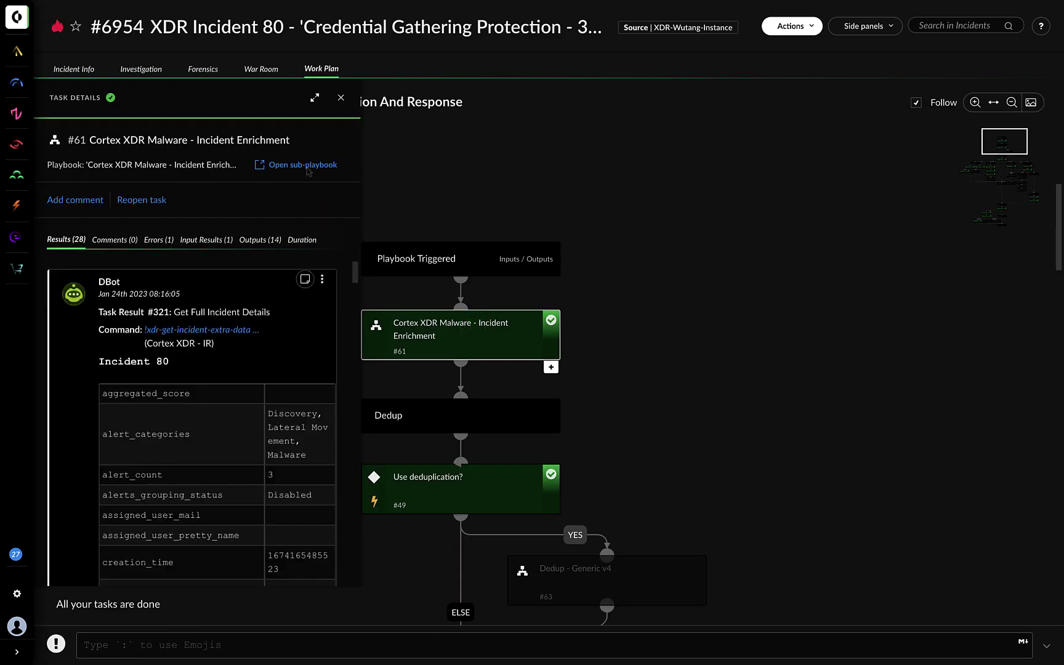
pyautogui.click(302, 166)
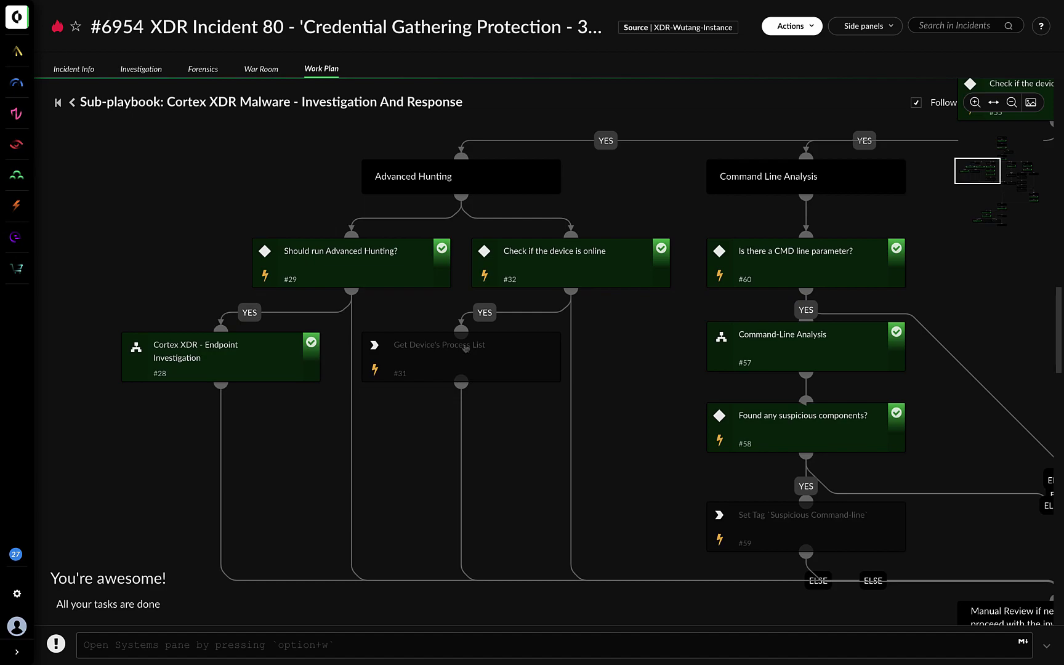
pyautogui.hscroll(3, 466, 347)
pyautogui.hscroll(3, 466, 348)
pyautogui.hscroll(3, 465, 345)
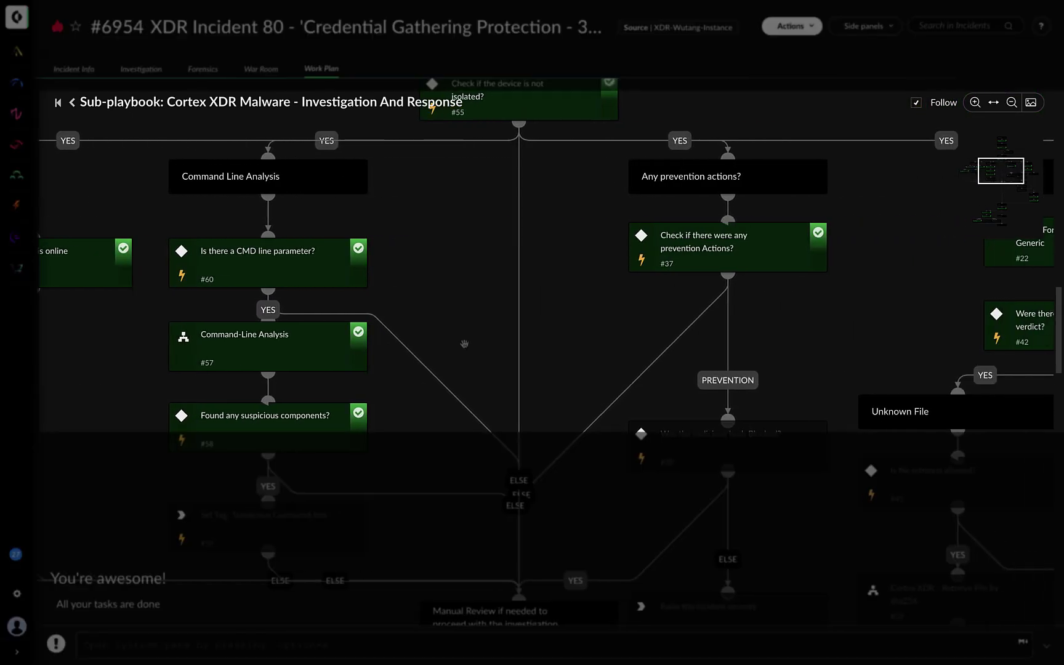
pyautogui.hscroll(3, 464, 343)
pyautogui.hscroll(2, 464, 343)
pyautogui.hscroll(2, 464, 344)
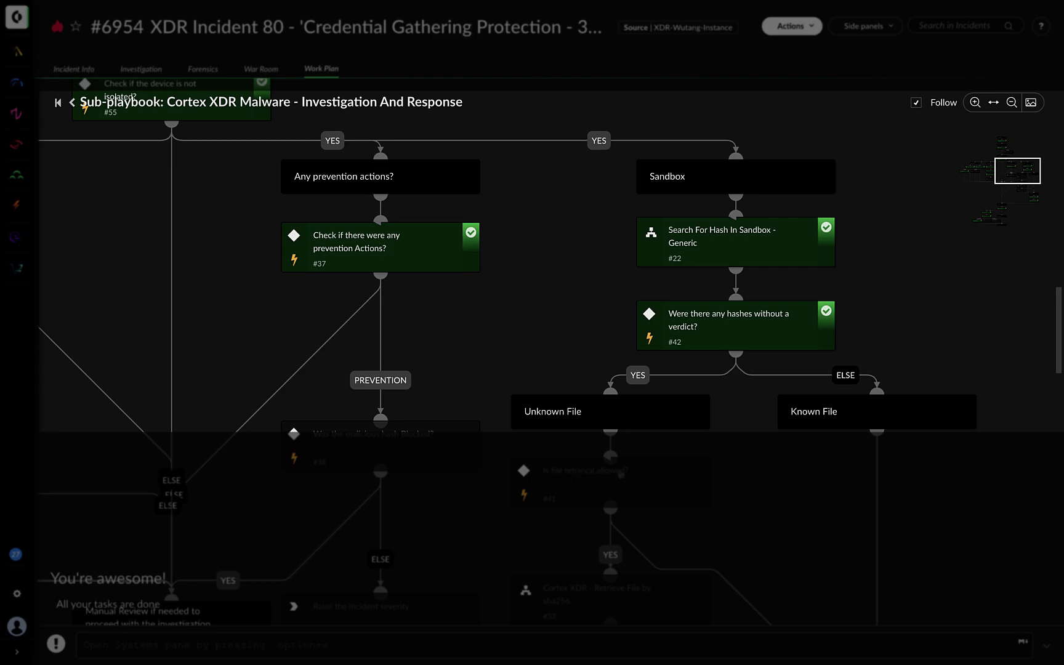
pyautogui.scroll(-1, 621, 475)
pyautogui.hscroll(-2, 621, 476)
pyautogui.scroll(-4, 622, 475)
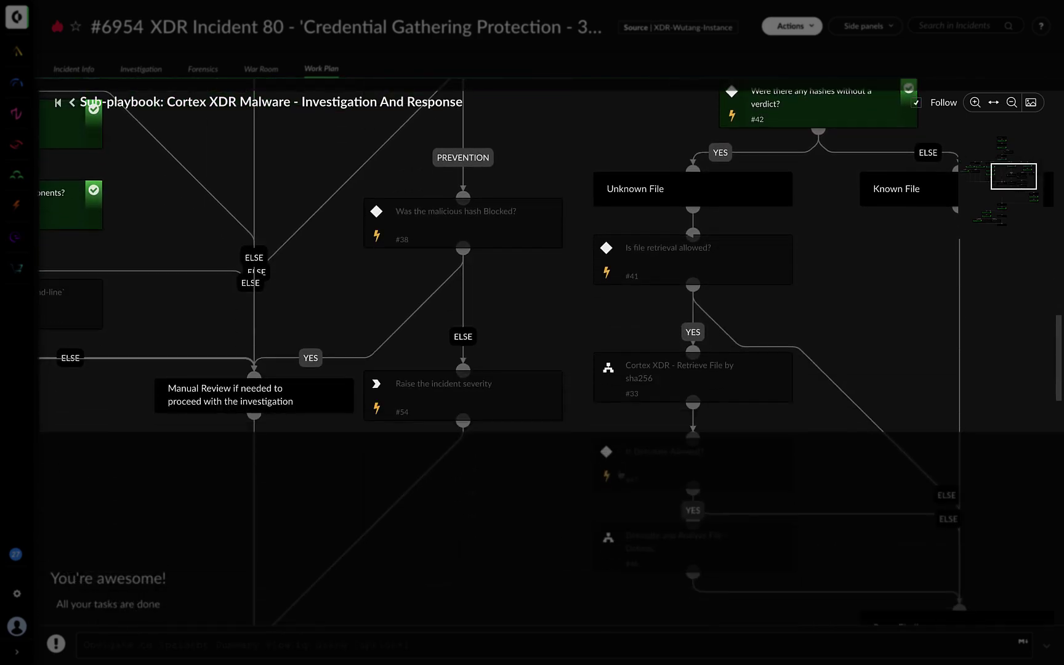
pyautogui.scroll(-1, 619, 474)
pyautogui.scroll(-4, 620, 474)
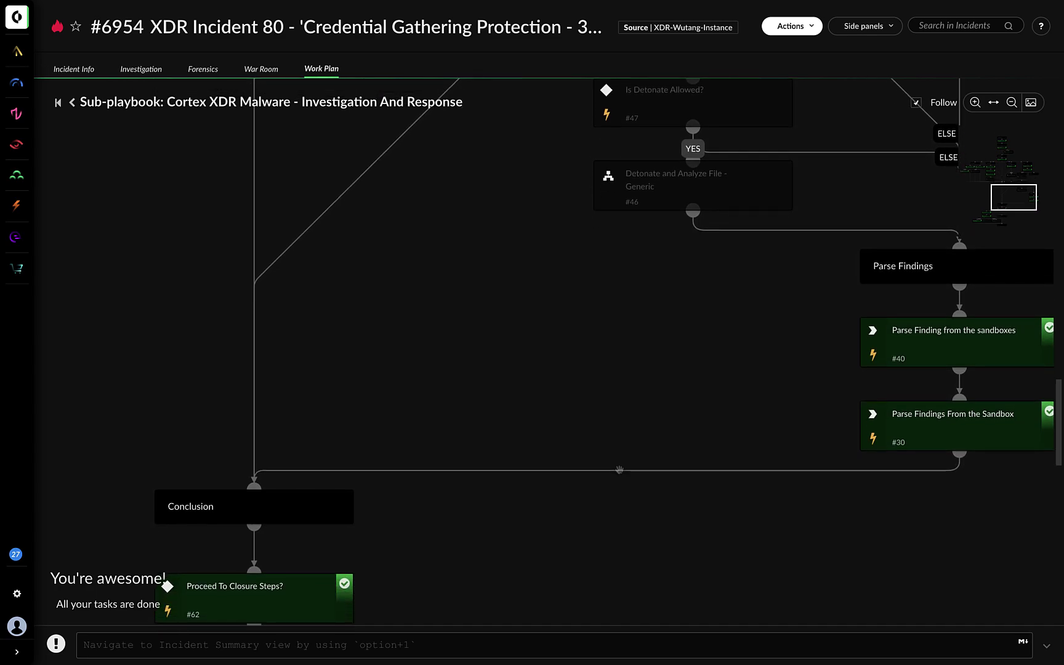
pyautogui.scroll(-2, 620, 470)
pyautogui.hscroll(-3, 620, 470)
pyautogui.hscroll(-3, 620, 470)
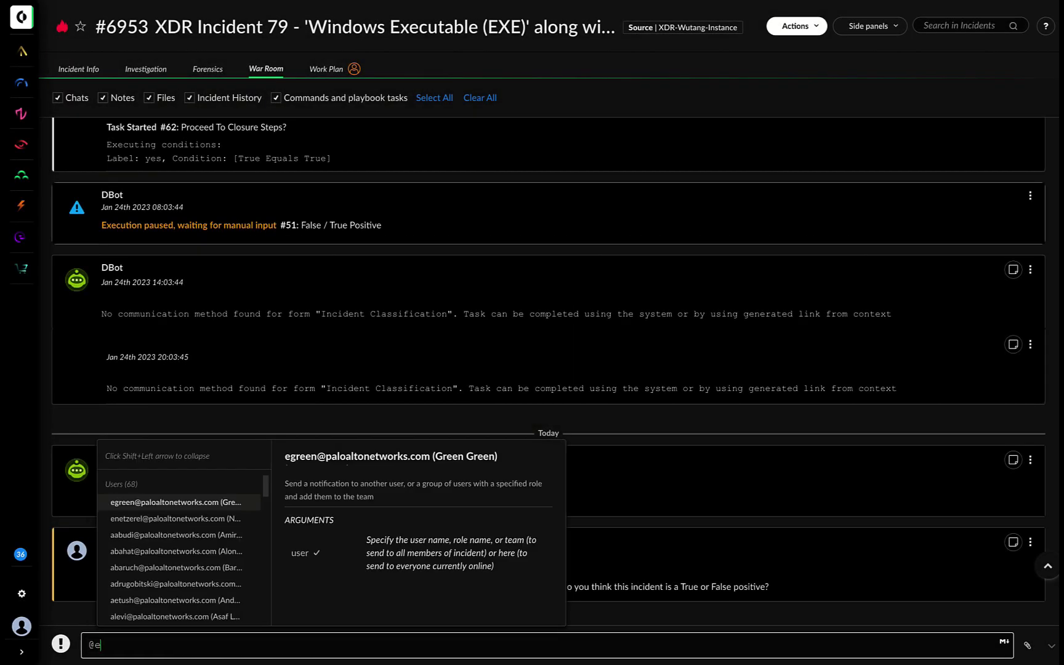
pyautogui.write('Thanks.  After analyzing the details of the incide')
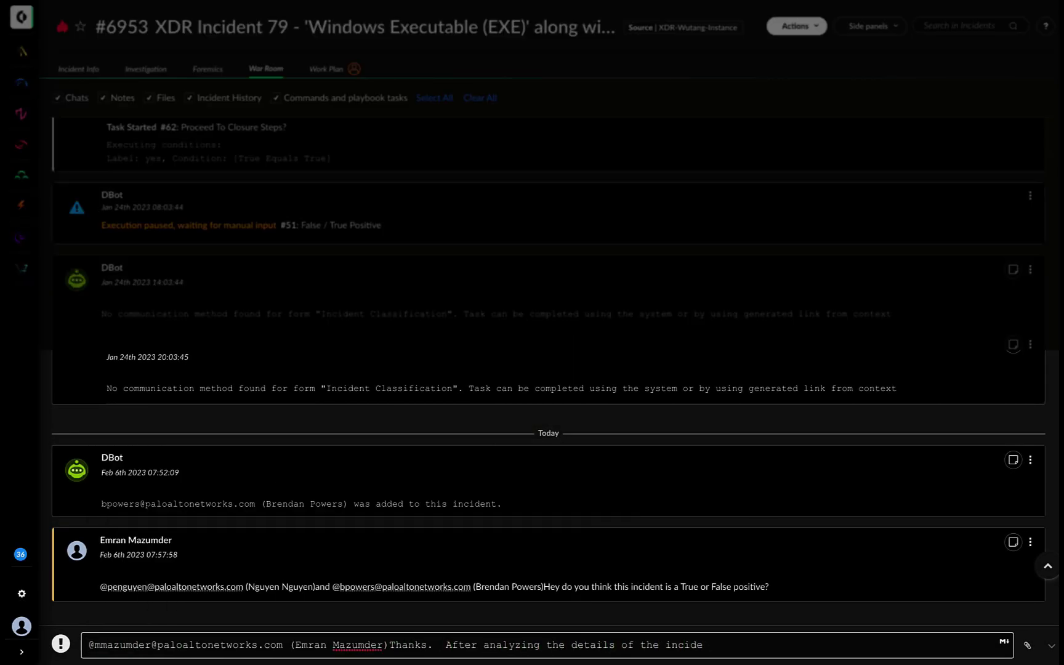
pyautogui.write('nt and looking at the enrichment actions exec')
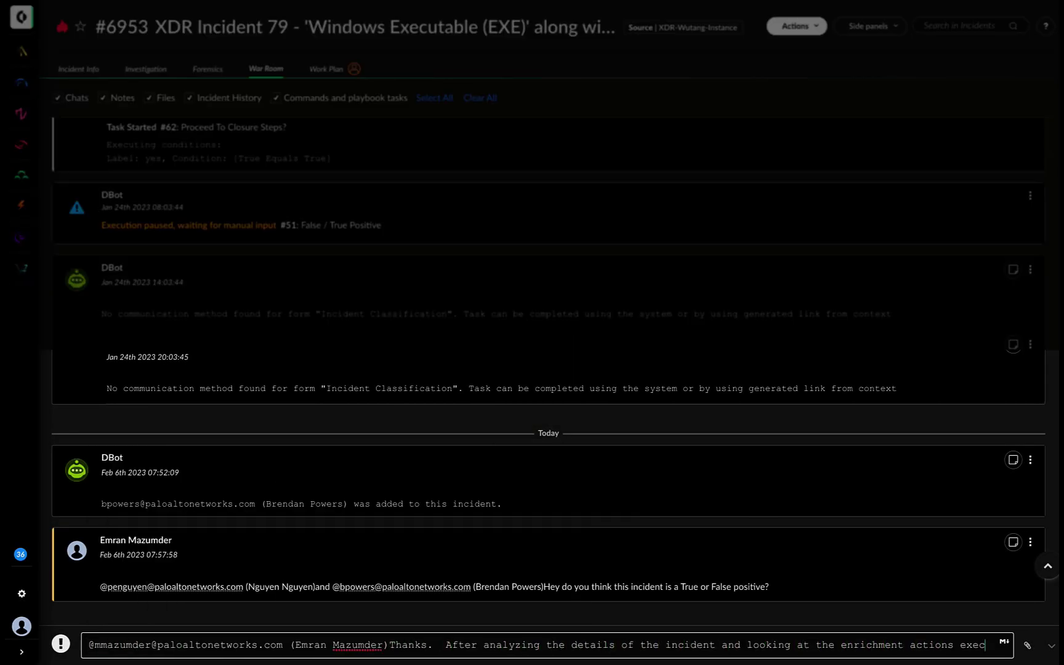
pyautogui.write('exeecuted by the Playbook, I am confident this is a True Positive.')
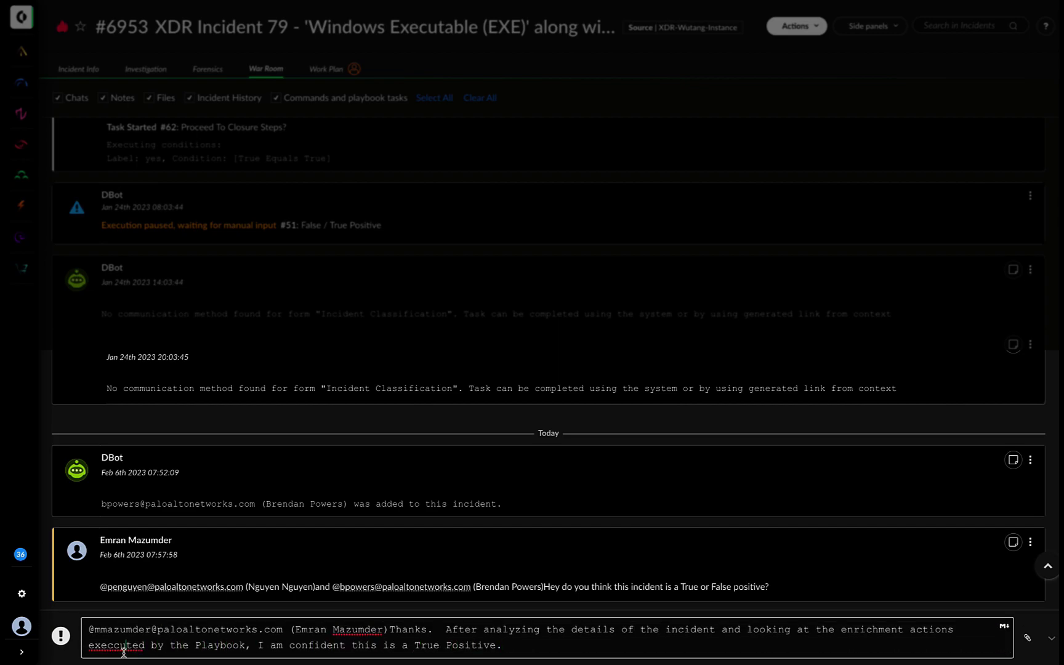
# Correct the 'executed' typo and send the True Positive reply to the War Room.
pyautogui.press('Left')
pyautogui.press('Left')
pyautogui.press('BackSpace')
pyautogui.press('Return')
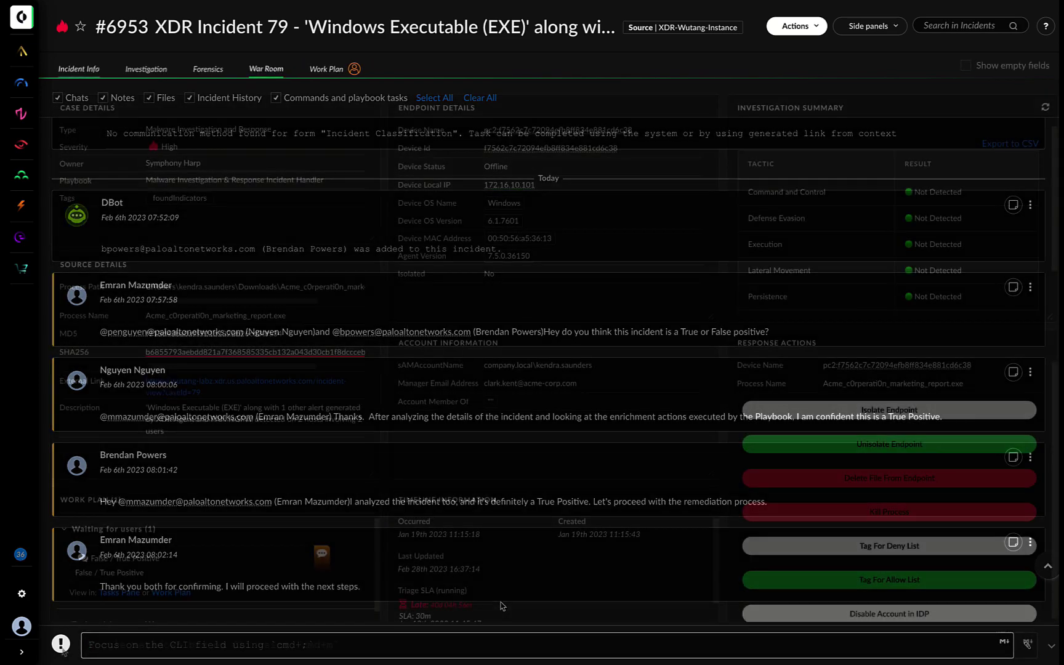
pyautogui.write('askuser')
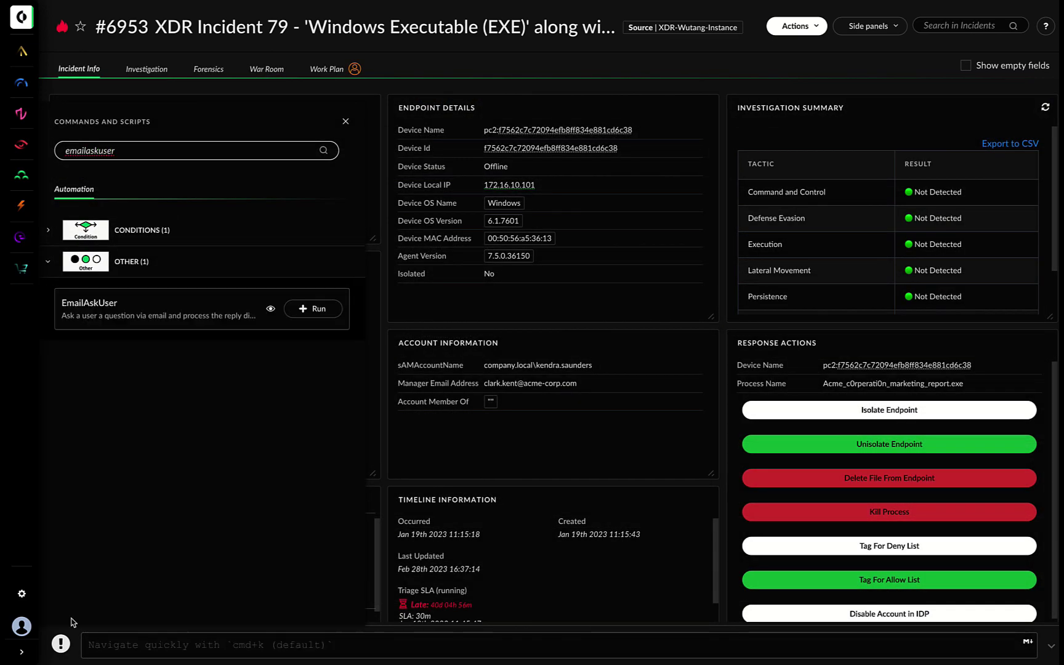
# Run EmailAskUser with the file-download confirmation message and subject 'File downloaded'.
pyautogui.click(303, 310)
pyautogui.click(224, 86)
pyautogui.write('Please c')
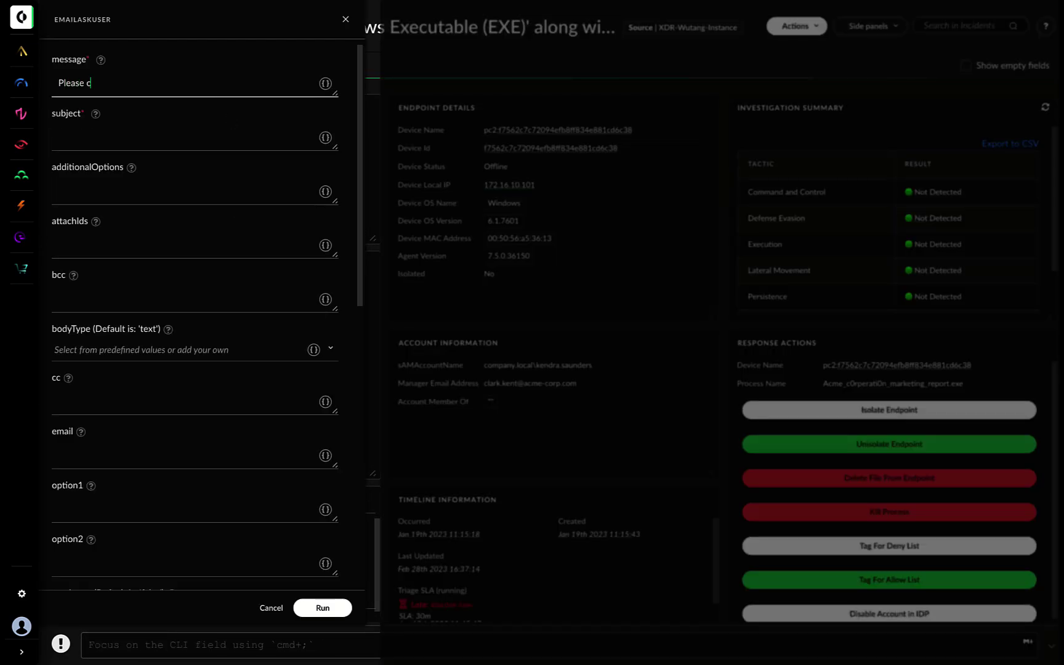
pyautogui.write('onfirm download of the file named Acme_c0')
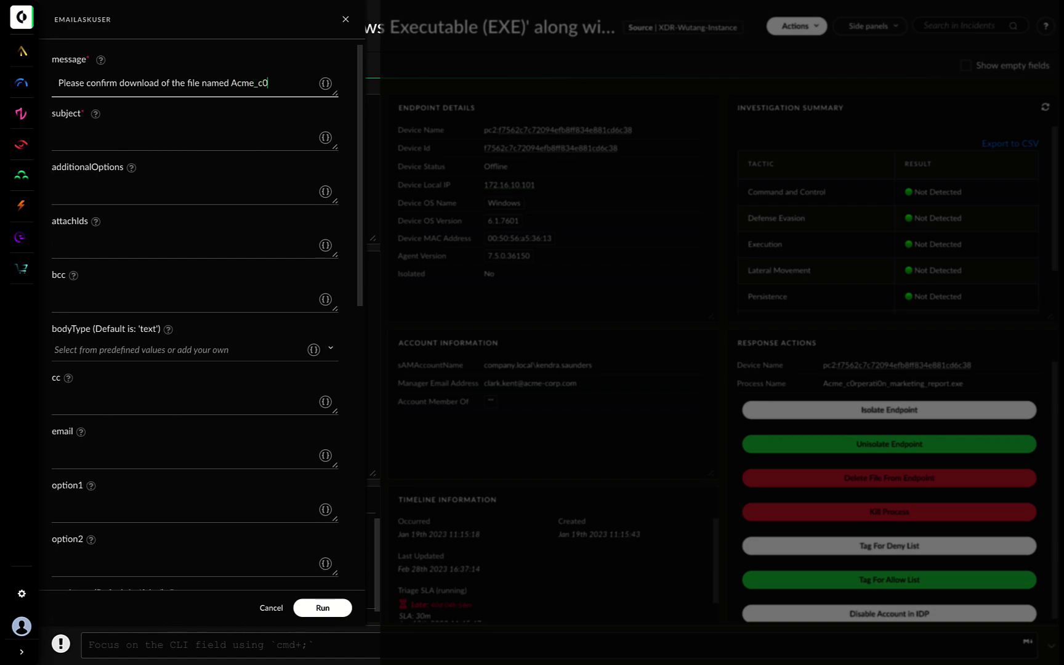
pyautogui.write('rperation...')
pyautogui.press('Tab')
pyautogui.write('File downloaded')
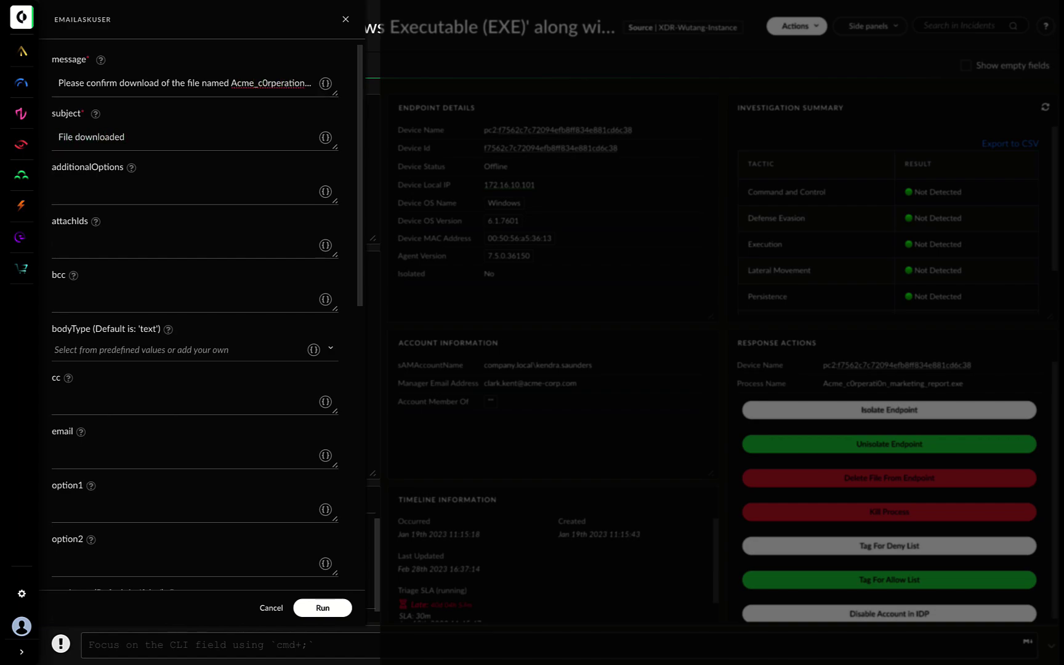
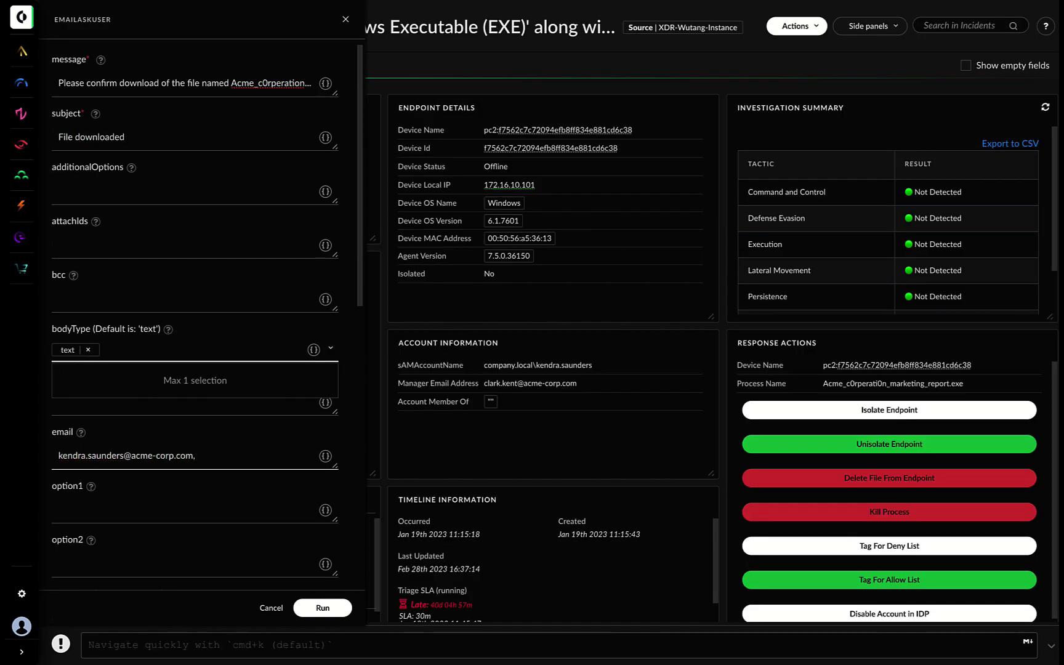
pyautogui.click(309, 607)
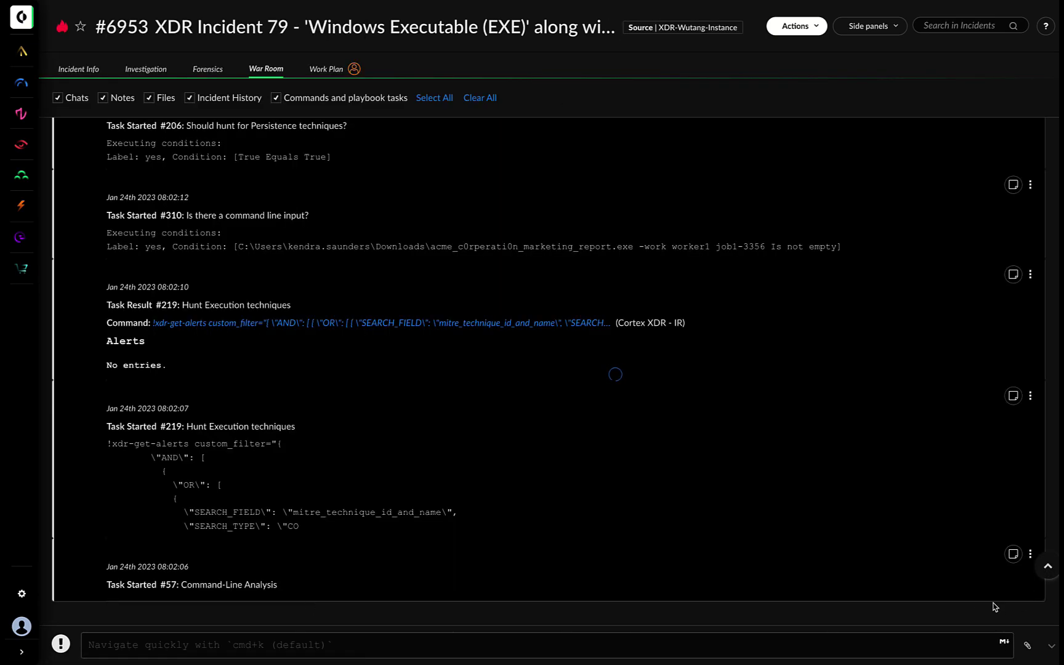
# Jump to the newest War Room entries, where DBot reports the mail was sent successfully.
pyautogui.click(1049, 606)
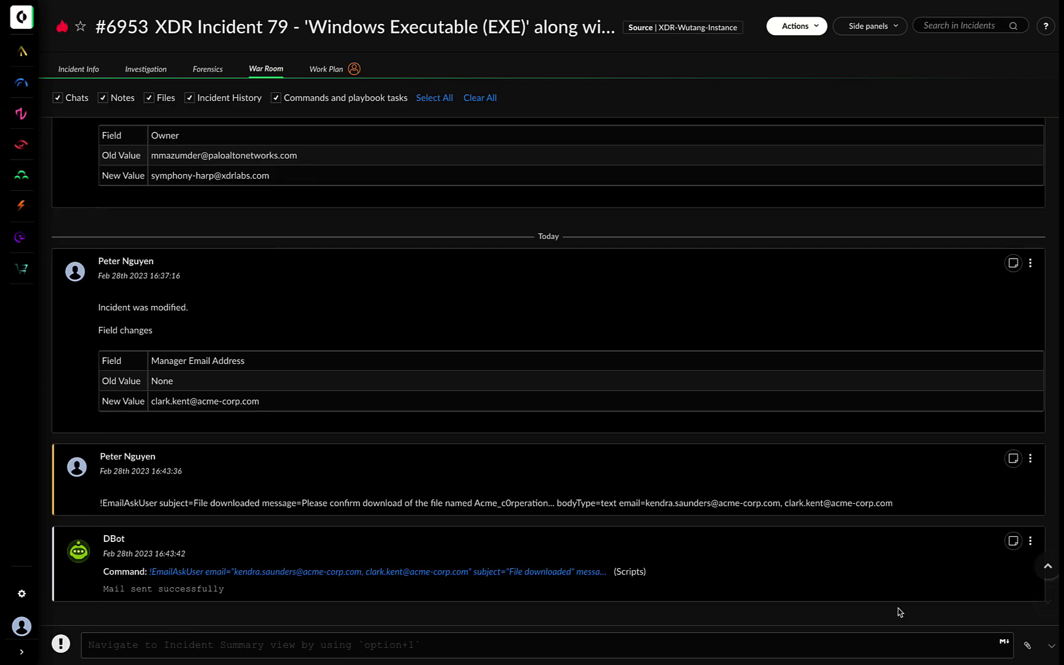